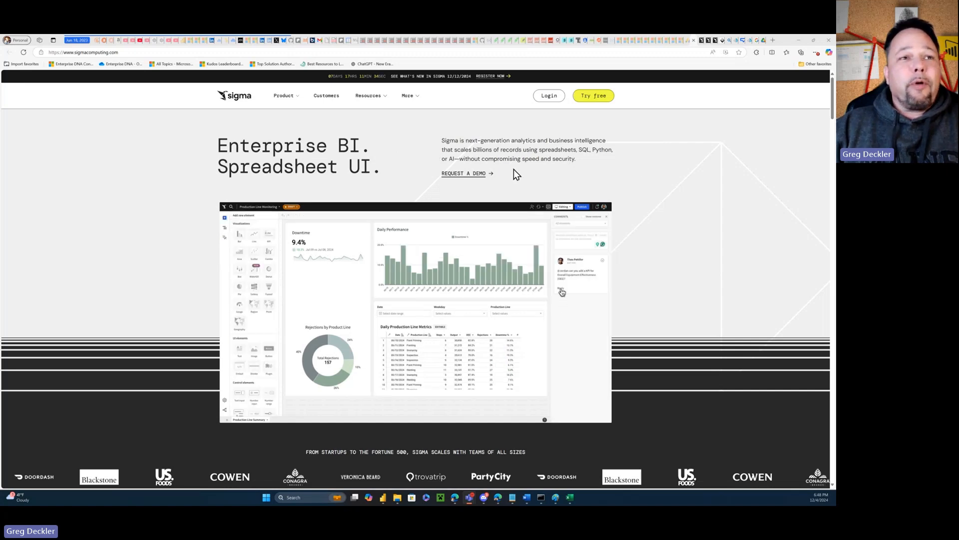
Look through the Sigma home page and the list of product comparisons it offers
{"action": "scroll", "coordinate": [513, 169], "scroll_direction": "down", "scroll_amount": 5}
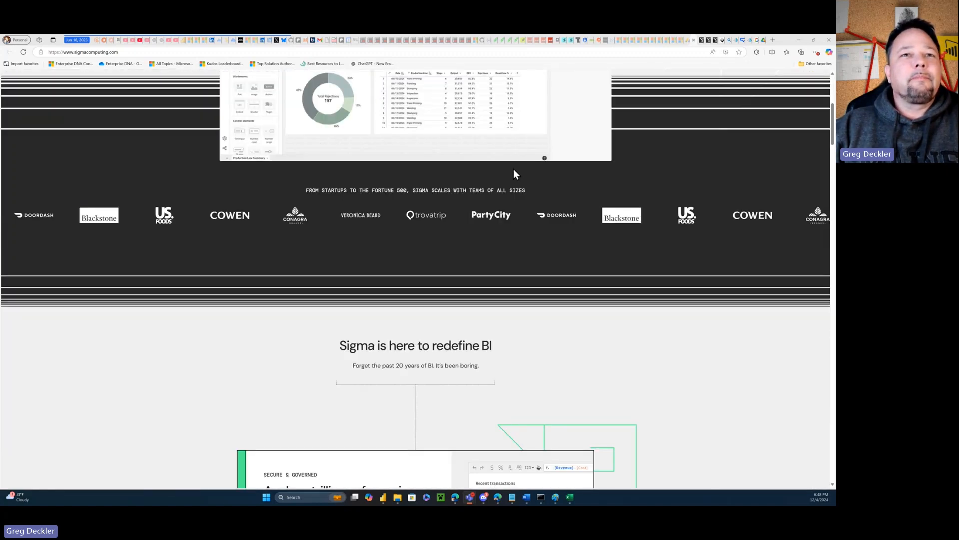
{"action": "scroll", "coordinate": [514, 170], "scroll_direction": "down", "scroll_amount": 7}
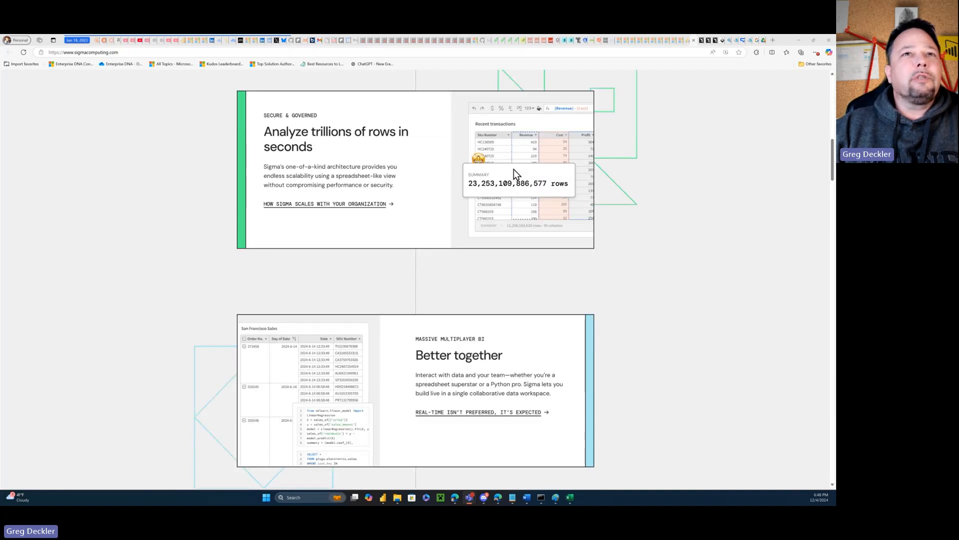
{"action": "scroll", "coordinate": [514, 170], "scroll_direction": "up", "scroll_amount": 12}
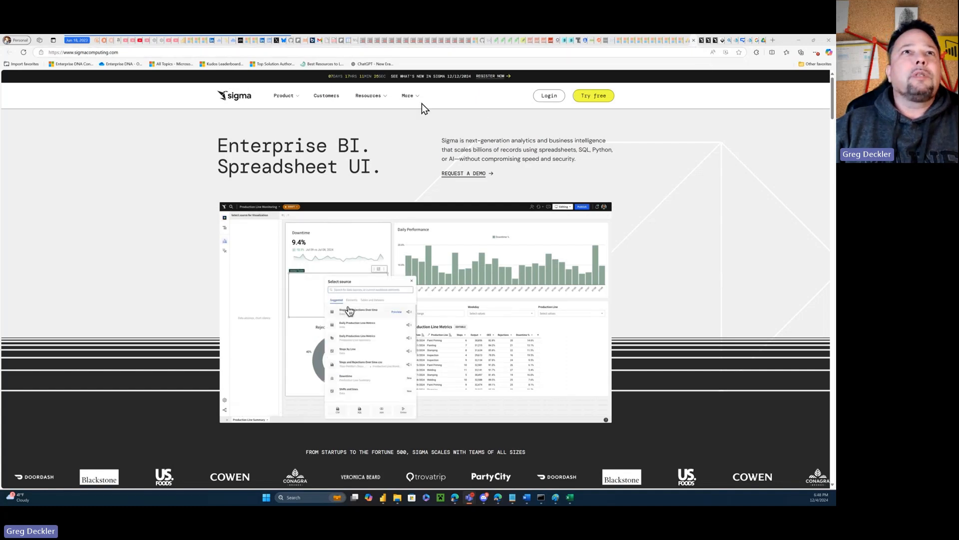
{"action": "mouse_move", "coordinate": [417, 100]}
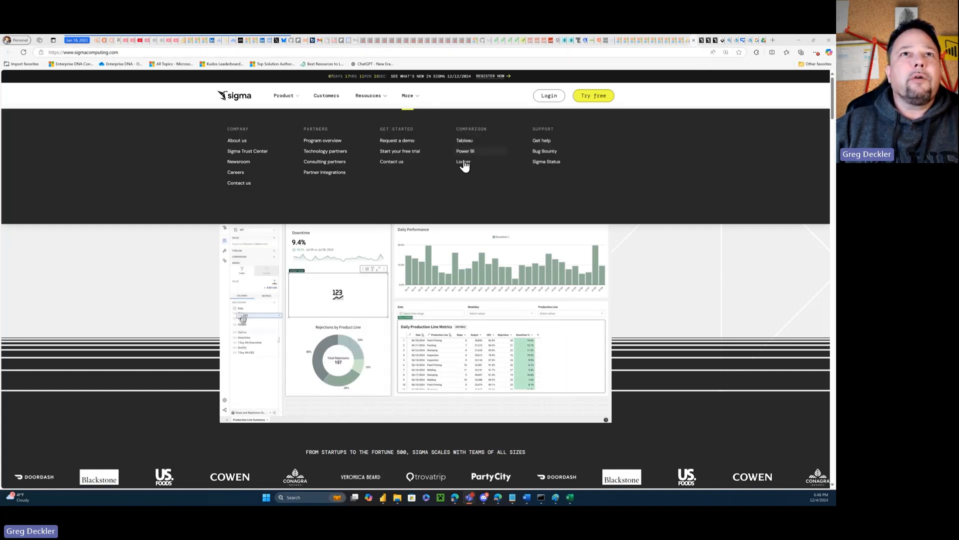
View the Sigma vs Power BI comparison page and its Dashboards, Data Apps and Embedded demos
{"action": "left_click", "coordinate": [703, 40]}
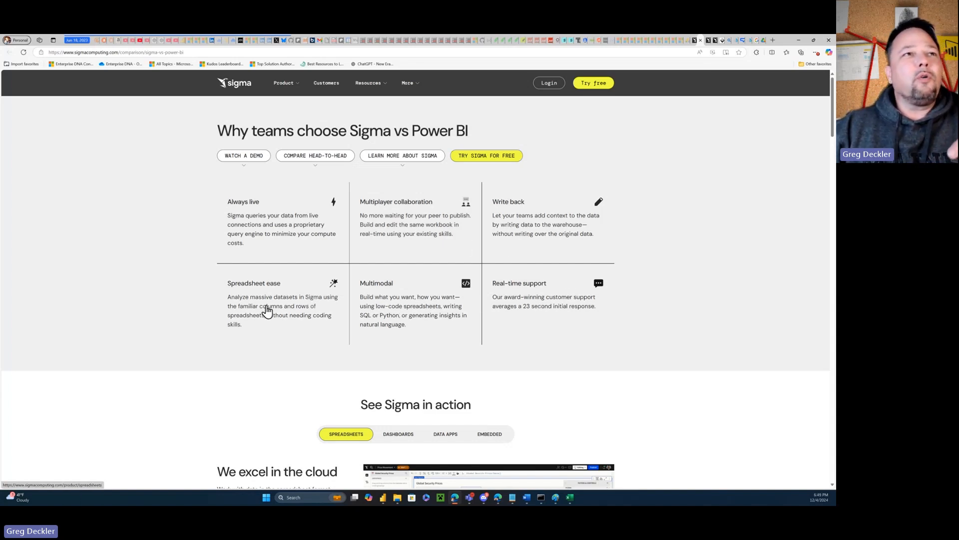
{"action": "scroll", "coordinate": [468, 235], "scroll_direction": "down", "scroll_amount": 3}
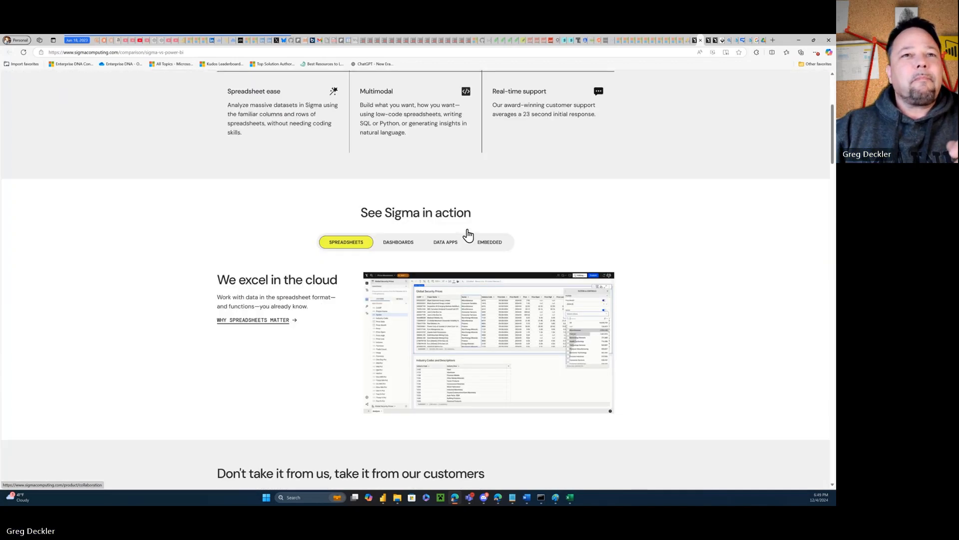
{"action": "scroll", "coordinate": [467, 235], "scroll_direction": "down", "scroll_amount": 4}
{"action": "scroll", "coordinate": [468, 231], "scroll_direction": "up", "scroll_amount": 2}
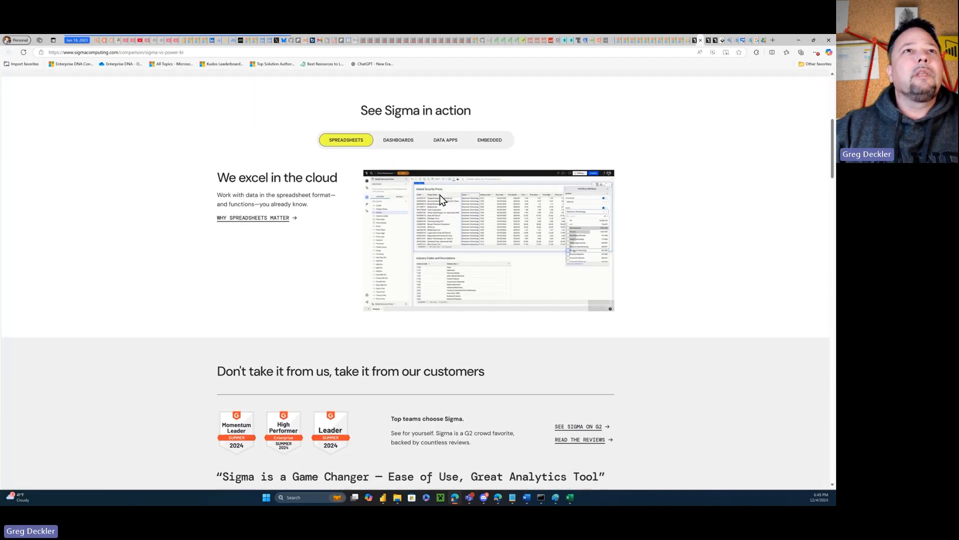
{"action": "left_click", "coordinate": [404, 144]}
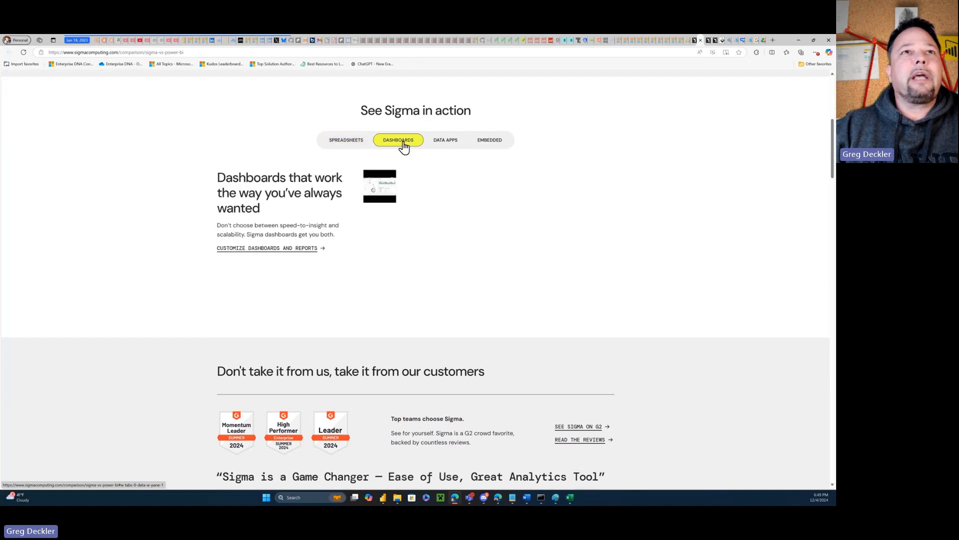
{"action": "left_click", "coordinate": [442, 142]}
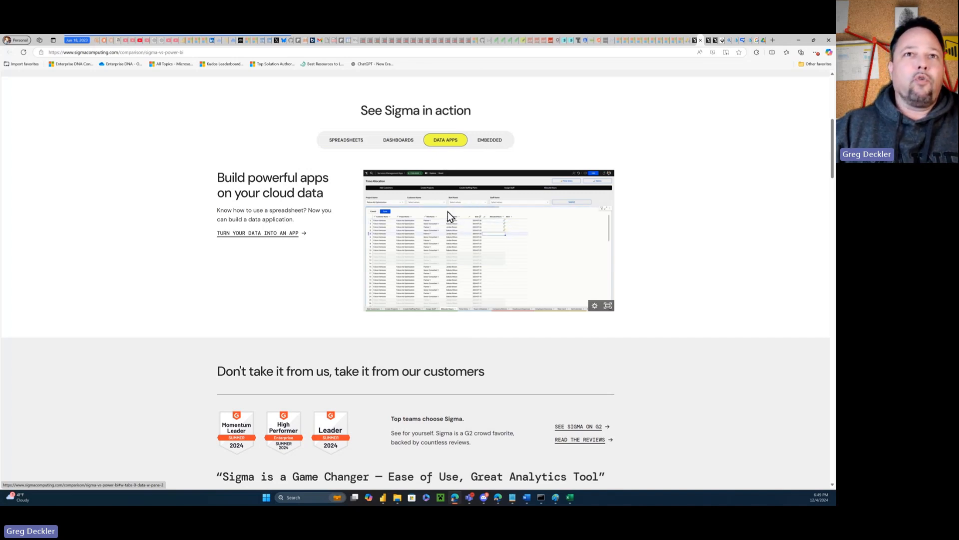
{"action": "left_click", "coordinate": [491, 146]}
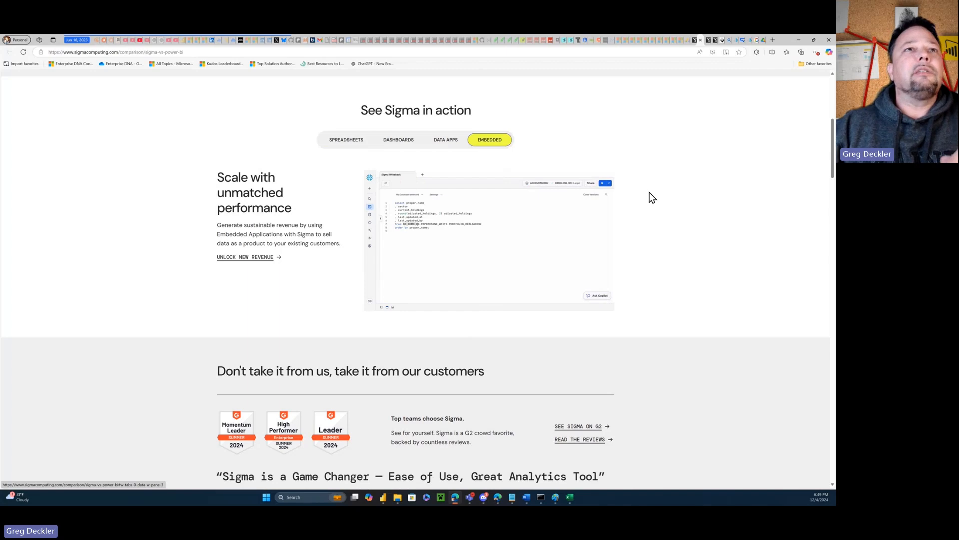
Read the Sigma and Power BI feature comparison table, from spreadsheet interface through write back, query performance and lineage
{"action": "scroll", "coordinate": [652, 197], "scroll_direction": "down", "scroll_amount": 5}
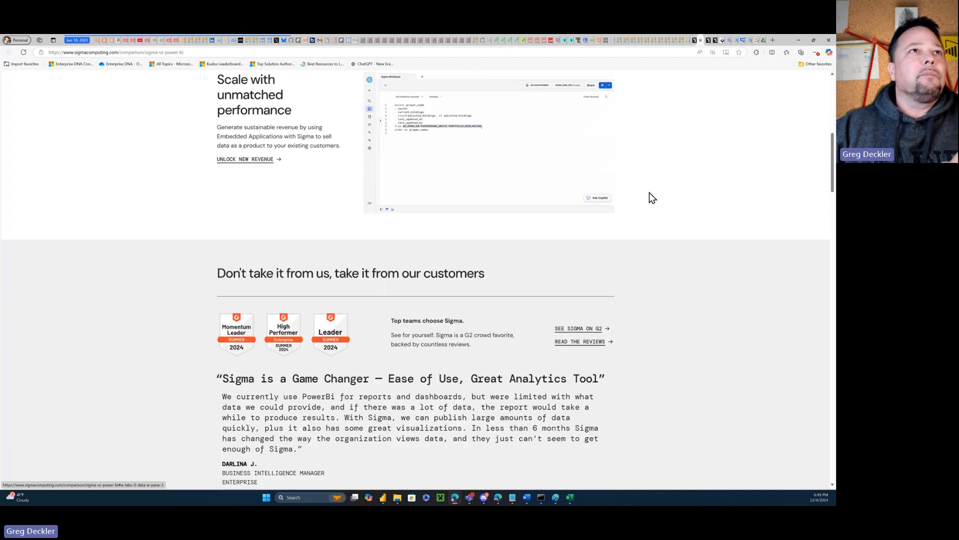
{"action": "scroll", "coordinate": [652, 198], "scroll_direction": "down", "scroll_amount": 5}
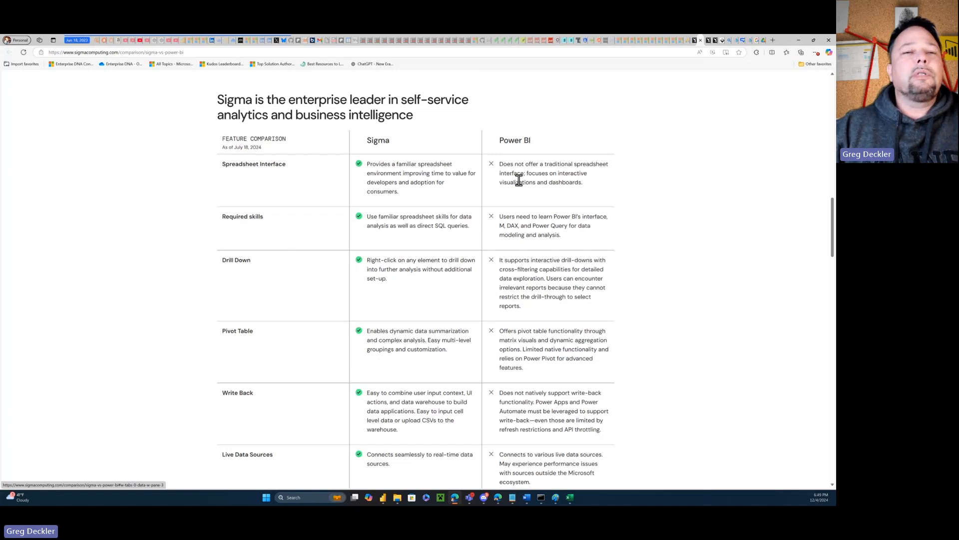
{"action": "scroll", "coordinate": [514, 177], "scroll_direction": "down", "scroll_amount": 3}
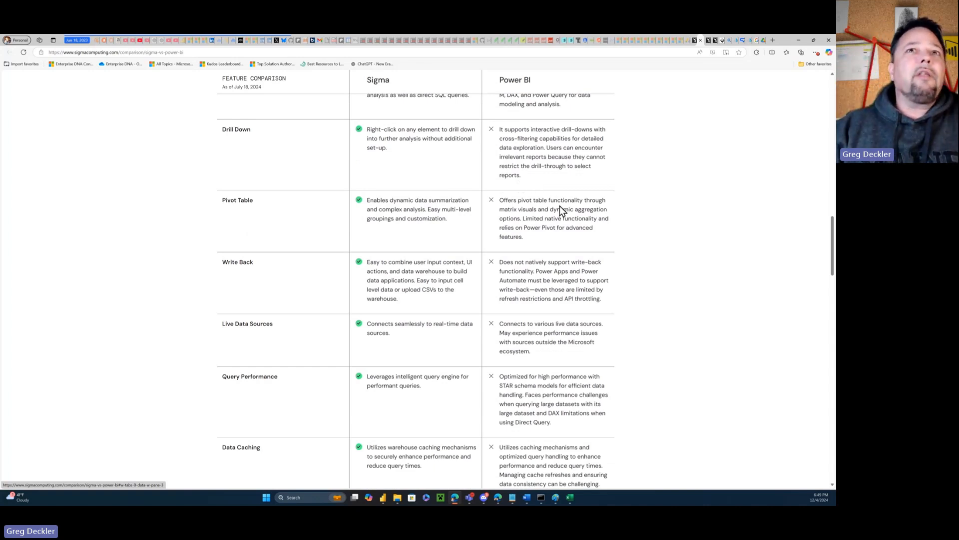
{"action": "scroll", "coordinate": [560, 206], "scroll_direction": "up", "scroll_amount": 1}
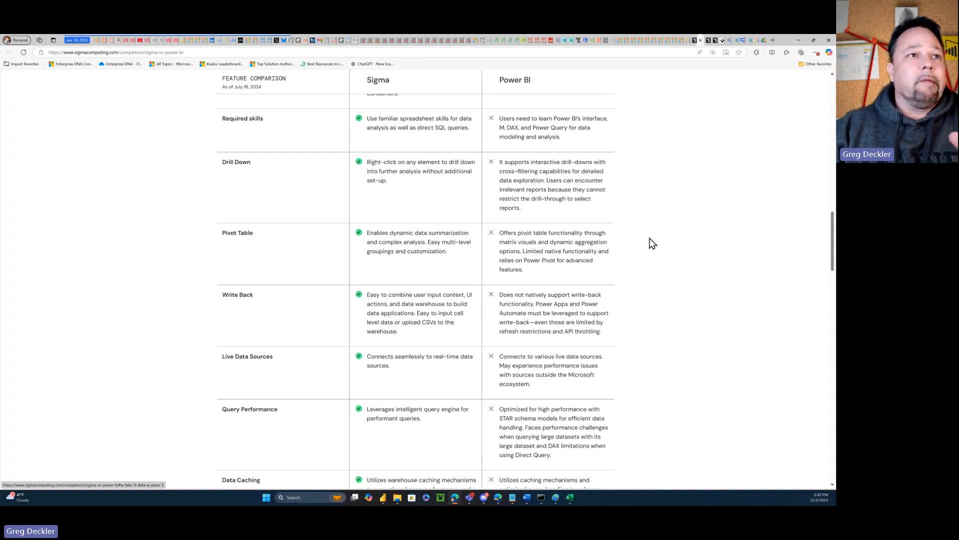
{"action": "scroll", "coordinate": [649, 237], "scroll_direction": "down", "scroll_amount": 2}
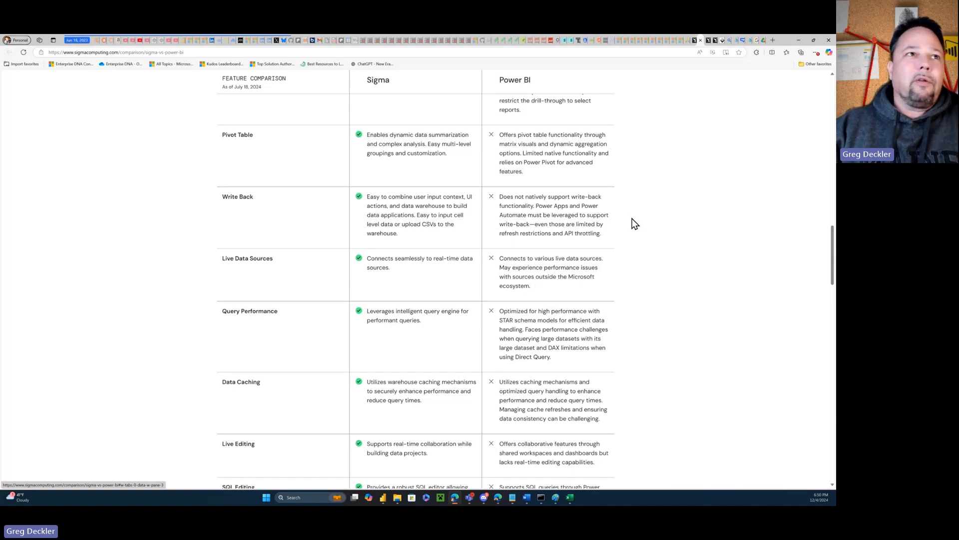
{"action": "scroll", "coordinate": [629, 217], "scroll_direction": "down", "scroll_amount": 3}
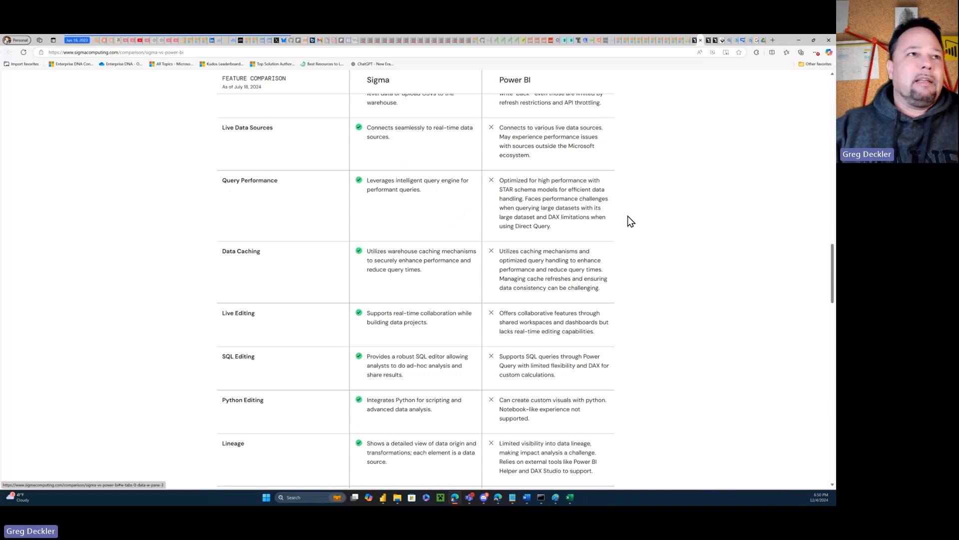
{"action": "scroll", "coordinate": [628, 220], "scroll_direction": "down", "scroll_amount": 1}
{"action": "scroll", "coordinate": [628, 220], "scroll_direction": "up", "scroll_amount": 7}
{"action": "scroll", "coordinate": [628, 216], "scroll_direction": "up", "scroll_amount": 20}
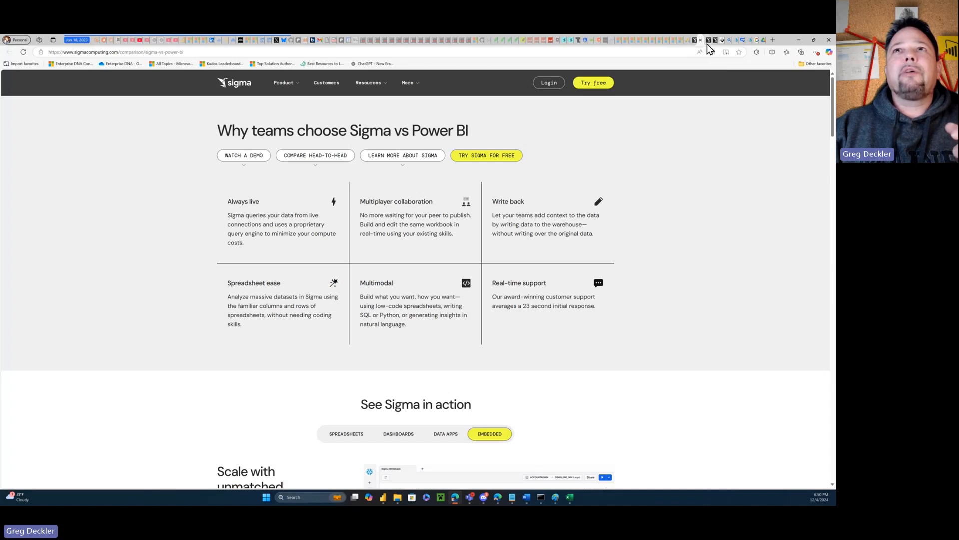
Switch to the Sigma trial workspace, examine the data warehouse connection types and existing connections, and return to its home page
{"action": "left_click", "coordinate": [707, 42]}
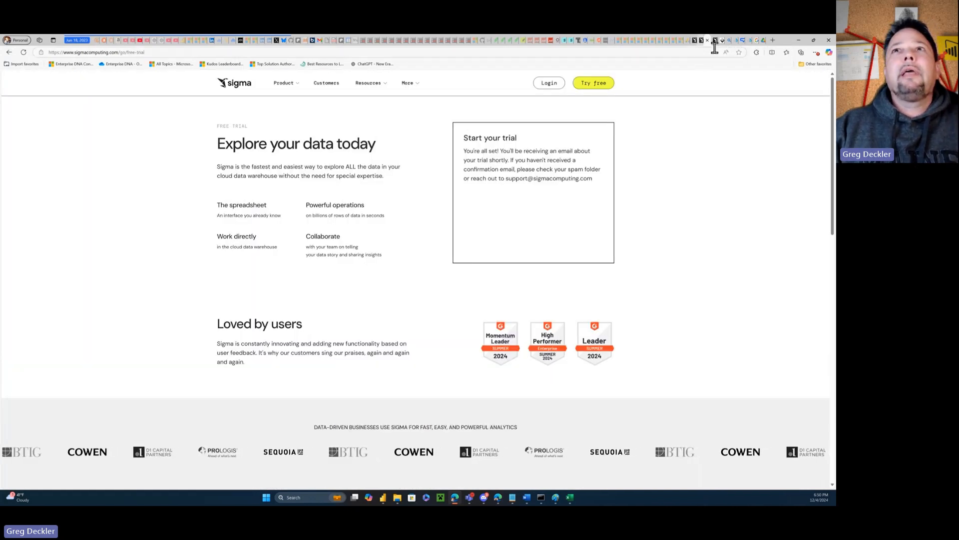
{"action": "left_click", "coordinate": [716, 42]}
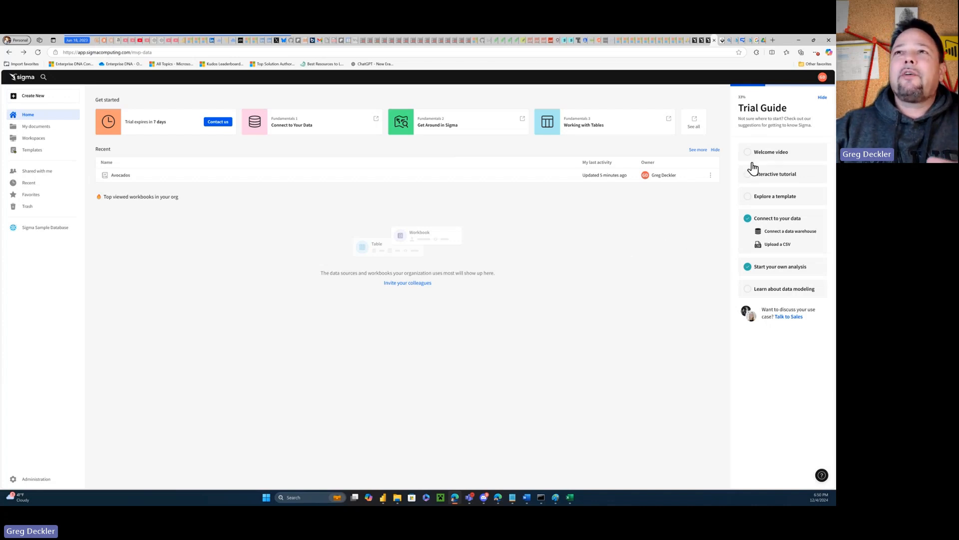
{"action": "left_click", "coordinate": [777, 235]}
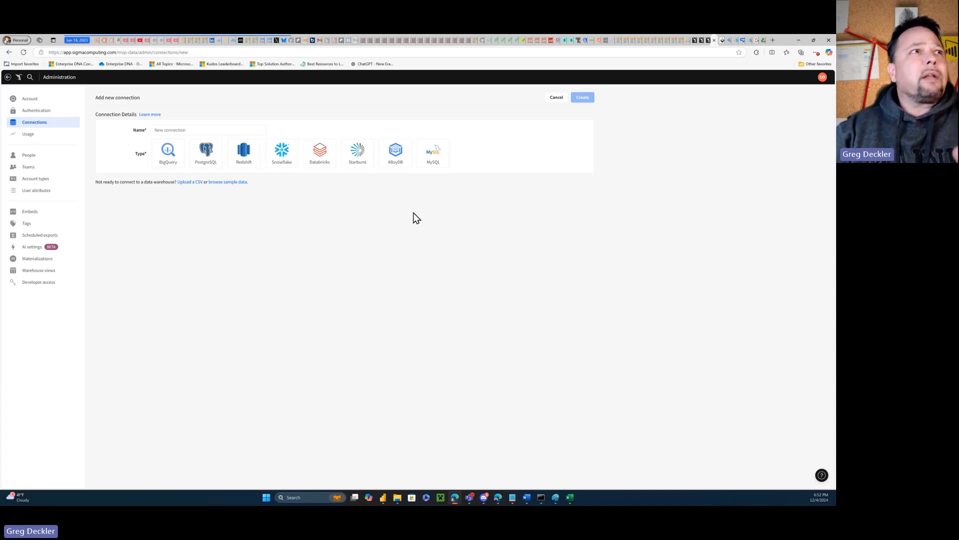
{"action": "left_click", "coordinate": [35, 125]}
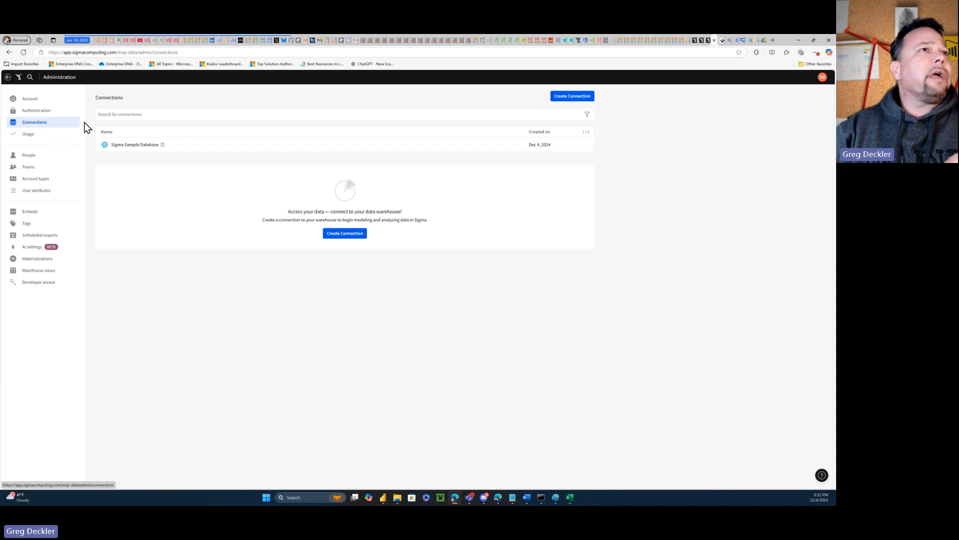
{"action": "left_click", "coordinate": [8, 77]}
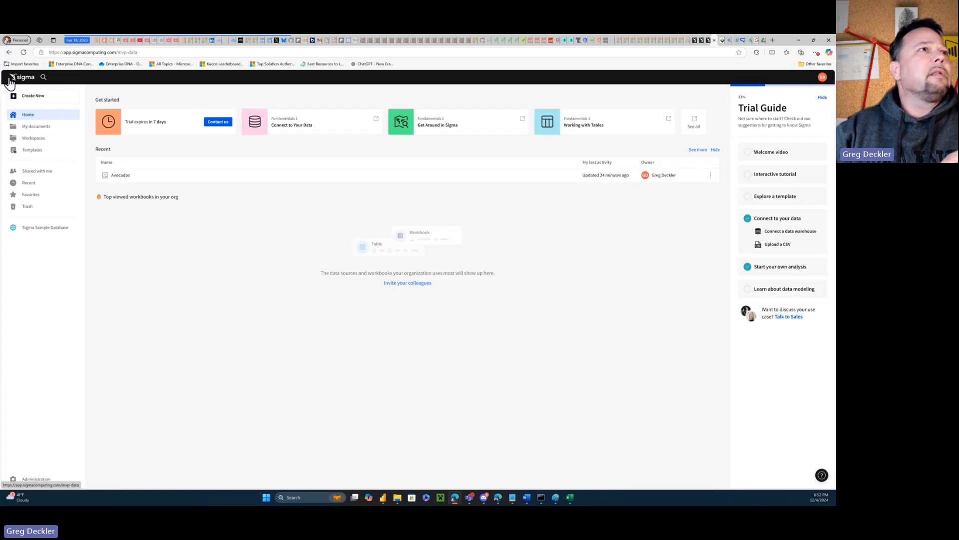
Upload the Avocado Prices CSV file through the Sigma Sample Database connection
{"action": "left_click", "coordinate": [774, 248]}
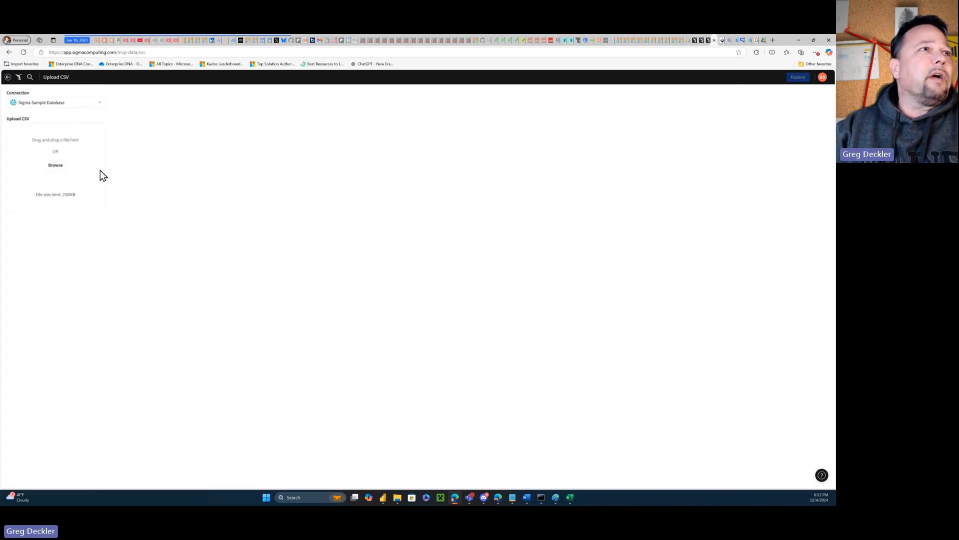
{"action": "left_click", "coordinate": [56, 166]}
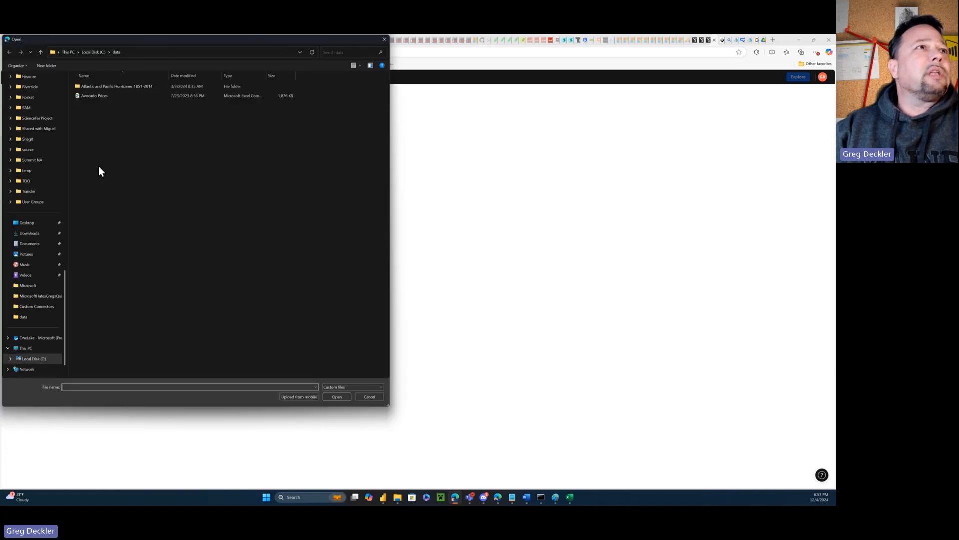
{"action": "left_click", "coordinate": [97, 97]}
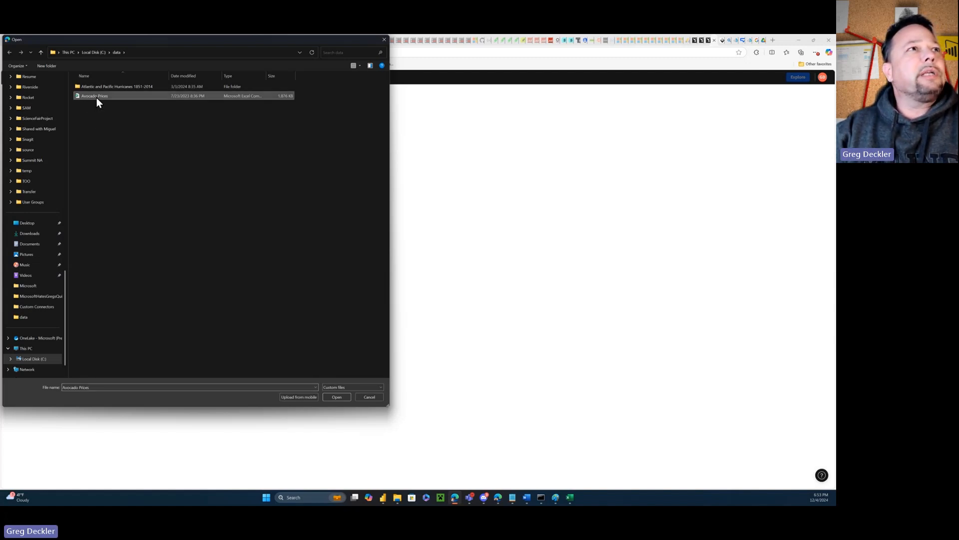
{"action": "left_click", "coordinate": [344, 398]}
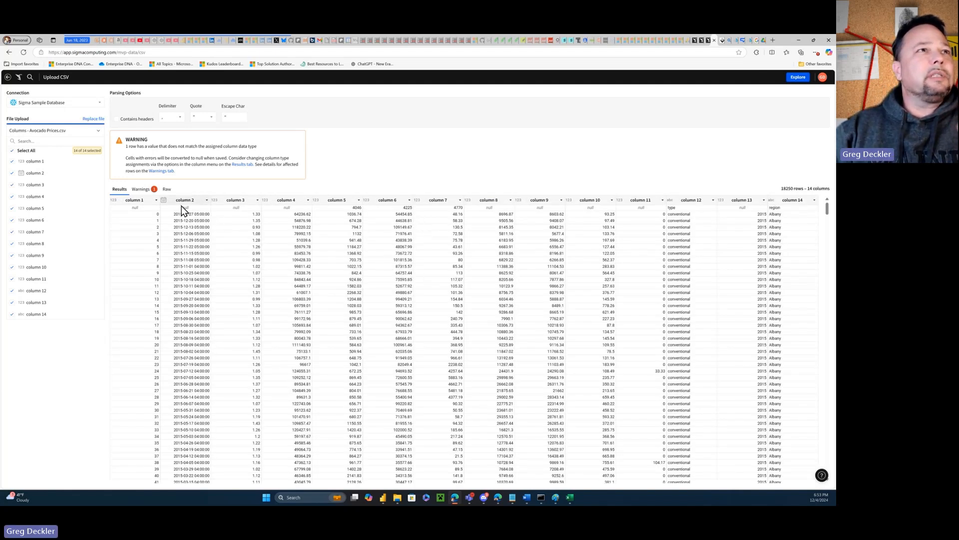
Check the upload's parsing warnings and set the CSV to be read as containing headers
{"action": "left_click", "coordinate": [145, 190]}
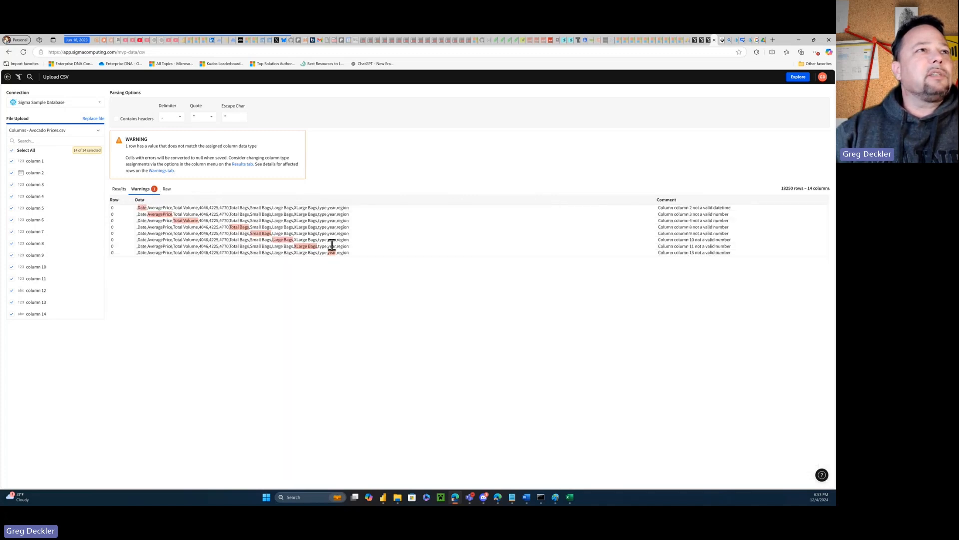
{"action": "left_click", "coordinate": [122, 190]}
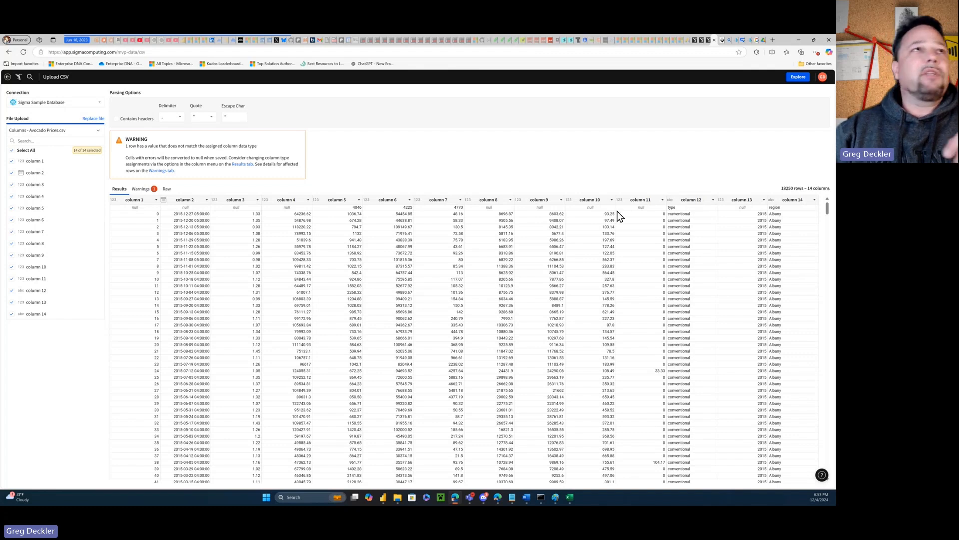
{"action": "left_click", "coordinate": [116, 120]}
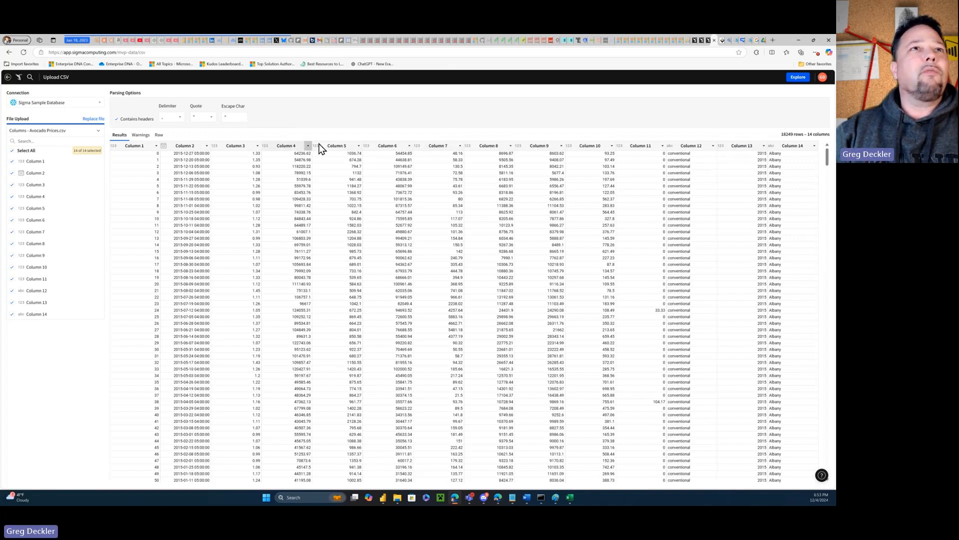
Leave the name of Column 2 as it is in the upload preview and open the CSV data as an exploration
{"action": "double_click", "coordinate": [196, 146]}
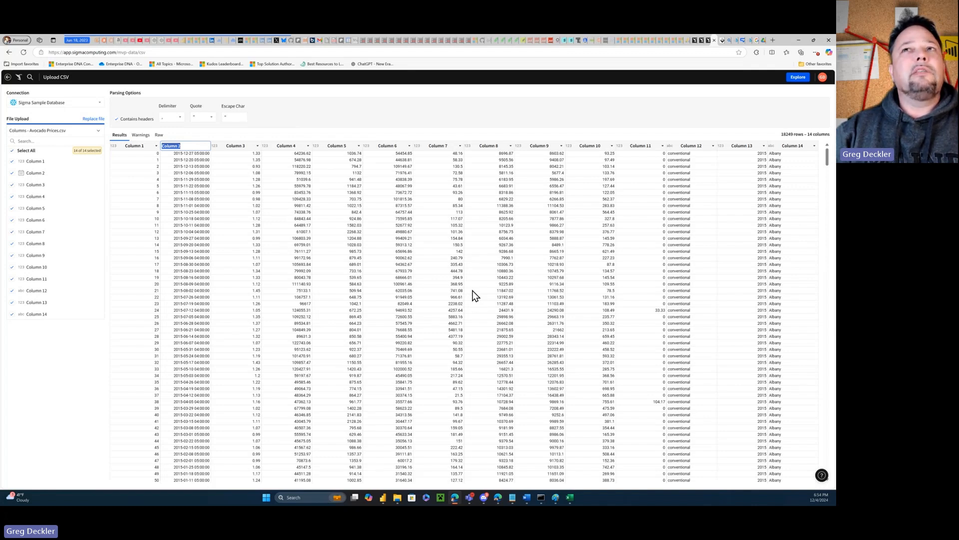
{"action": "left_click", "coordinate": [289, 136]}
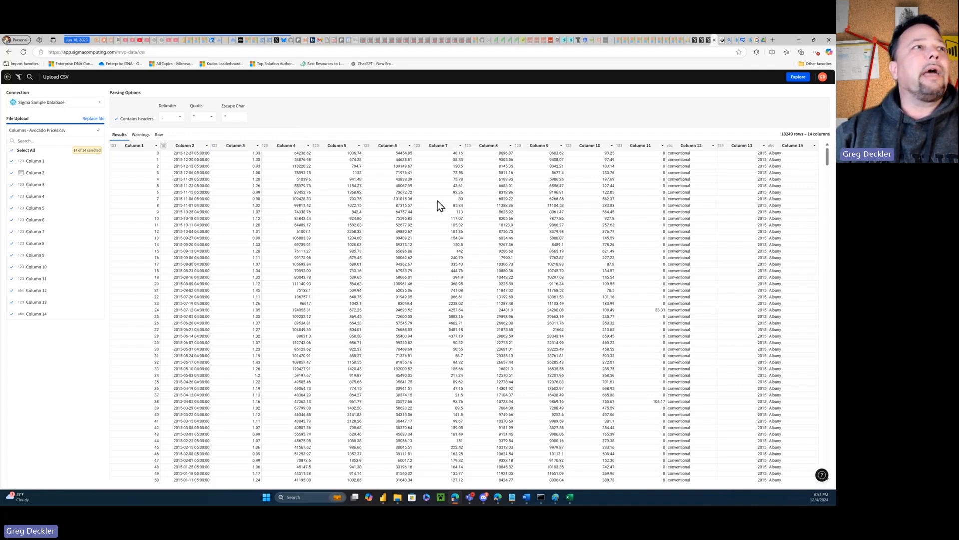
{"action": "left_click", "coordinate": [797, 80]}
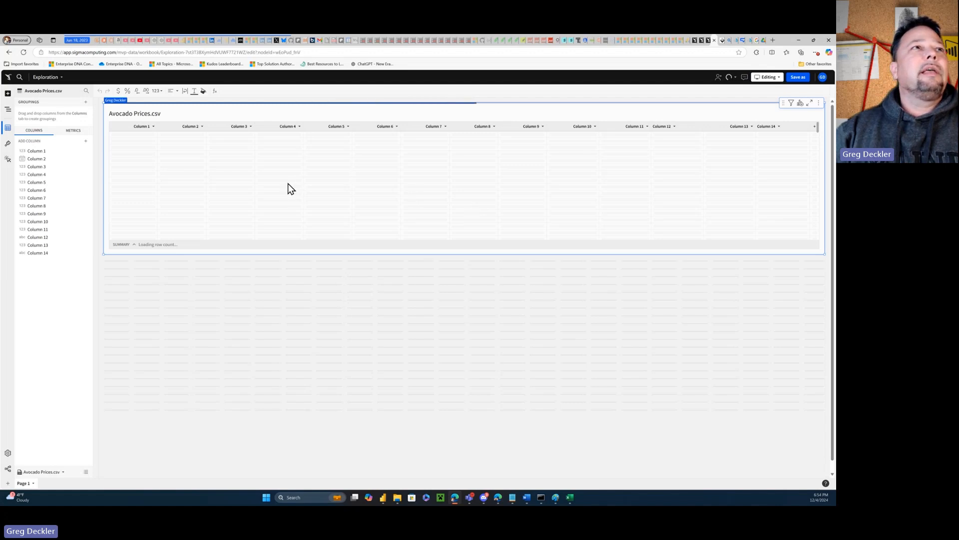
Rename Column 2 of the Avocado Prices.csv table to Date
{"action": "left_click", "coordinate": [208, 128]}
{"action": "double_click", "coordinate": [209, 128]}
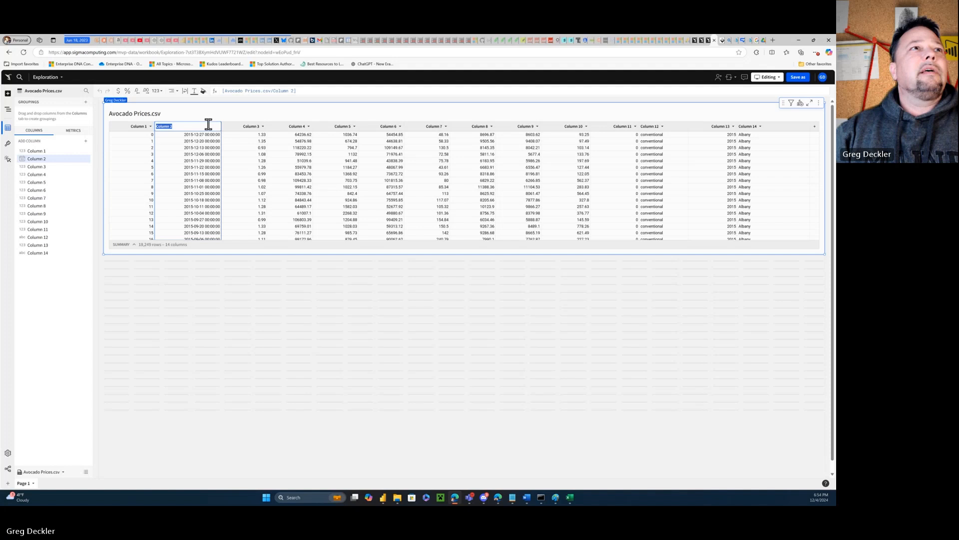
{"action": "type", "text": "Date"}
{"action": "key", "text": "Return"}
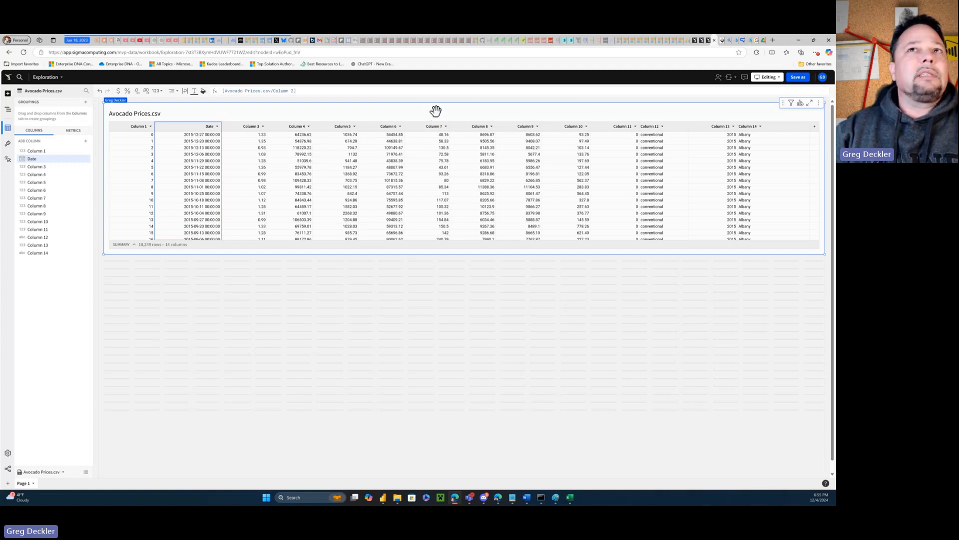
Check the save destinations for the exploration without saving it, and review the elements available to add
{"action": "left_click", "coordinate": [798, 78]}
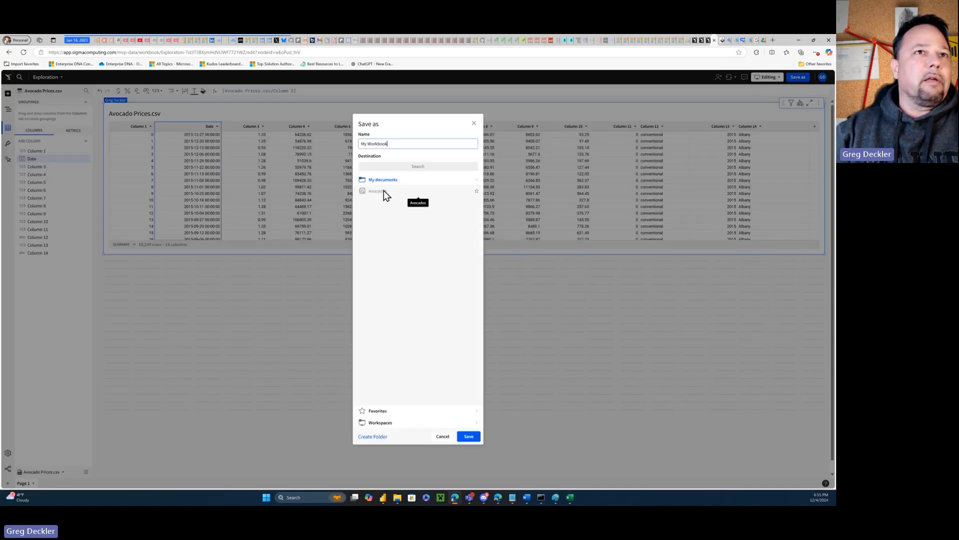
{"action": "left_click", "coordinate": [442, 436]}
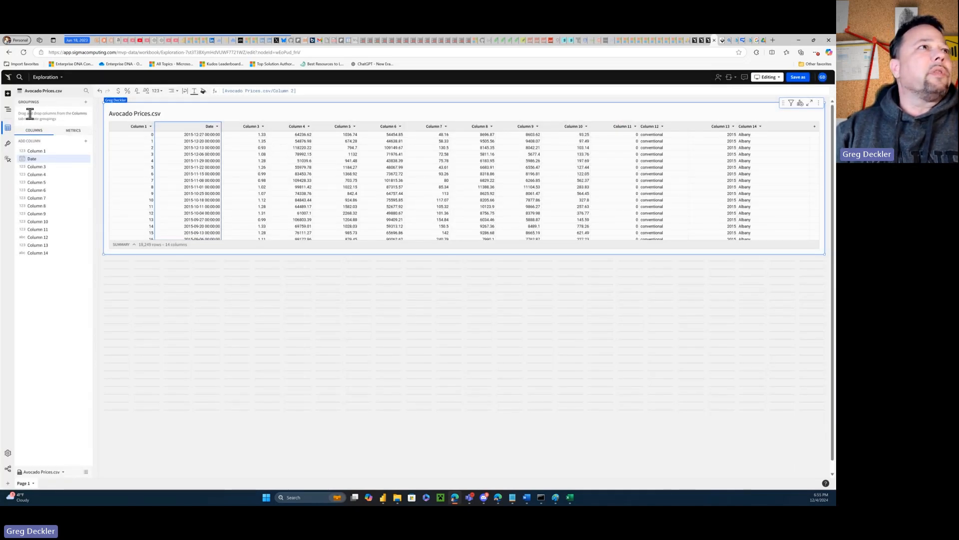
{"action": "left_click", "coordinate": [8, 94]}
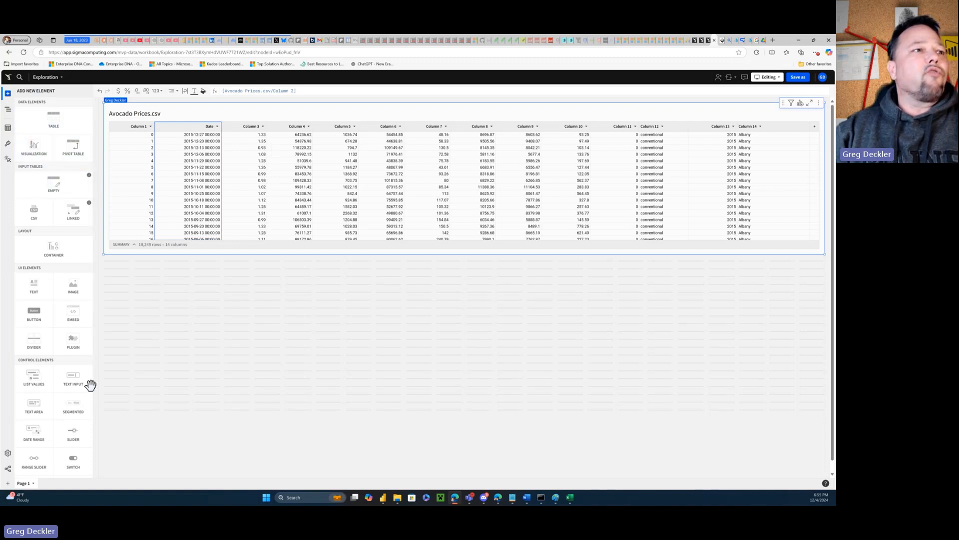
{"action": "scroll", "coordinate": [76, 303], "scroll_direction": "down", "scroll_amount": 3}
{"action": "scroll", "coordinate": [76, 303], "scroll_direction": "up", "scroll_amount": 3}
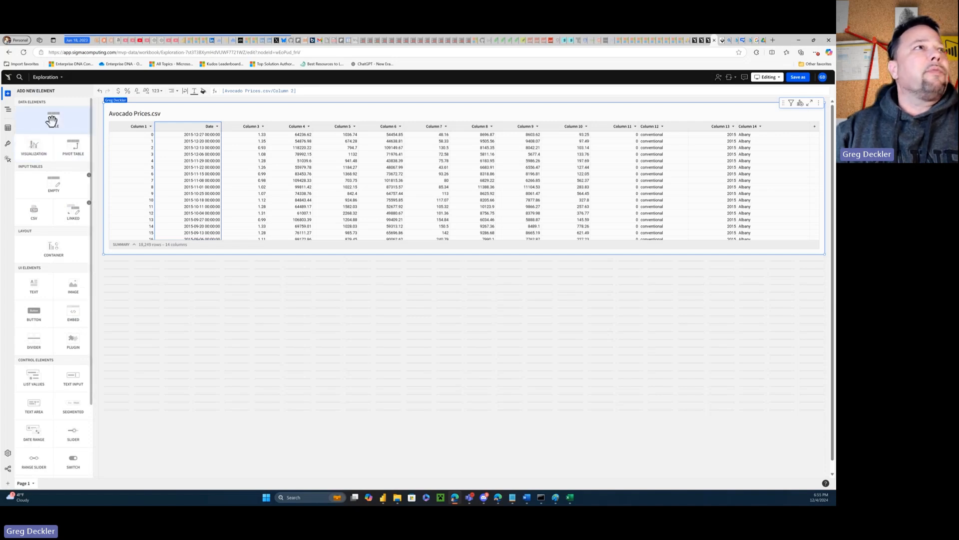
Leave the exploration and open the existing Avocados workbook for editing
{"action": "left_click", "coordinate": [8, 79]}
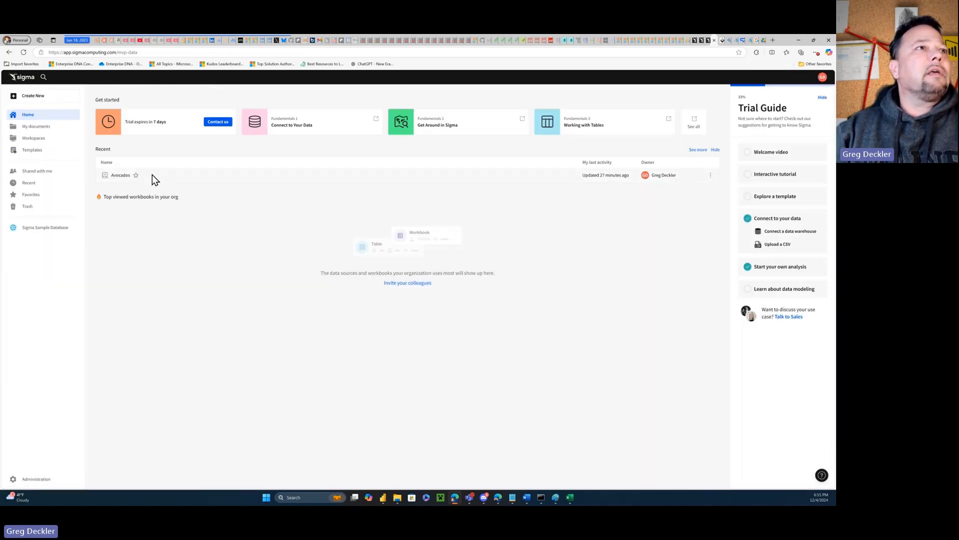
{"action": "left_click", "coordinate": [121, 178]}
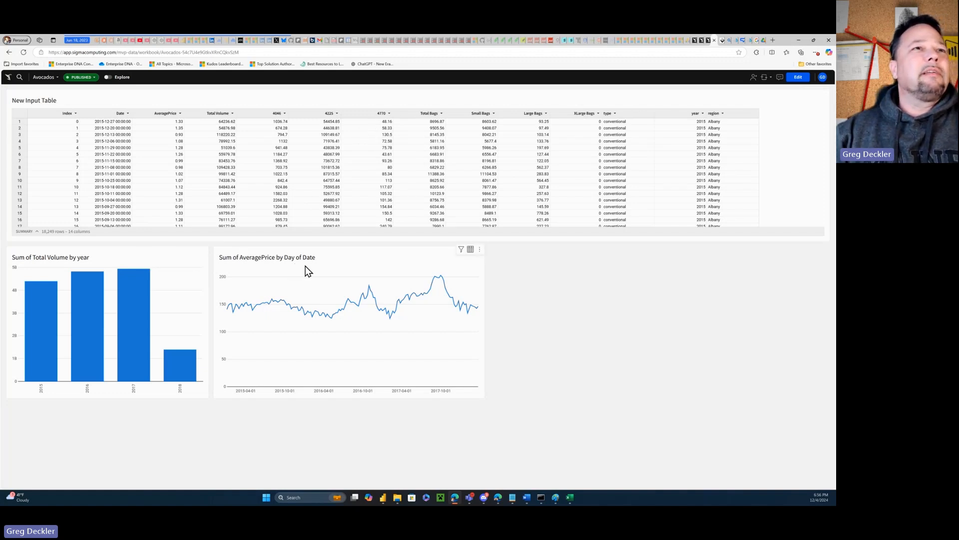
{"action": "left_click", "coordinate": [800, 78]}
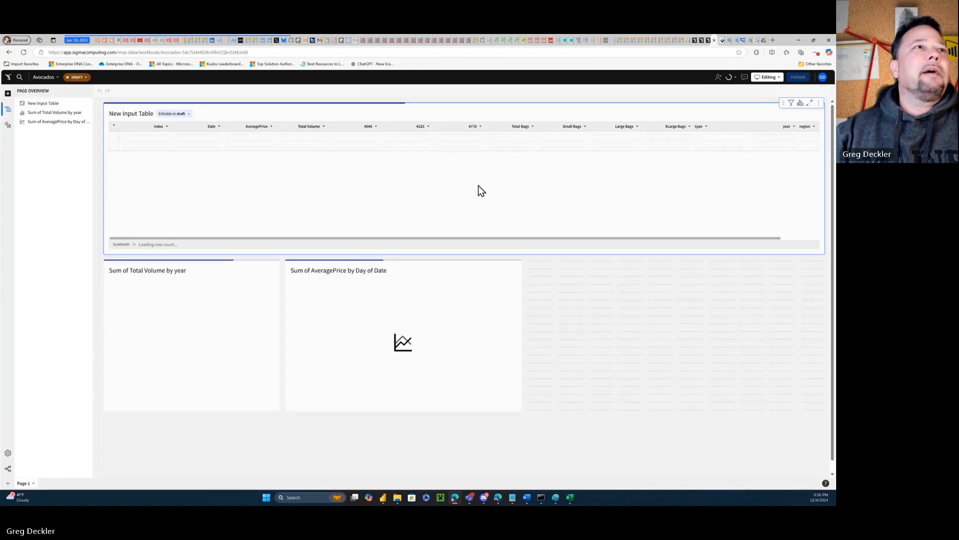
Add a visualization in the empty space beside the AveragePrice line chart, with New Input Table as its source
{"action": "left_click", "coordinate": [7, 94]}
{"action": "left_click_drag", "start_coordinate": [33, 148], "coordinate": [590, 258]}
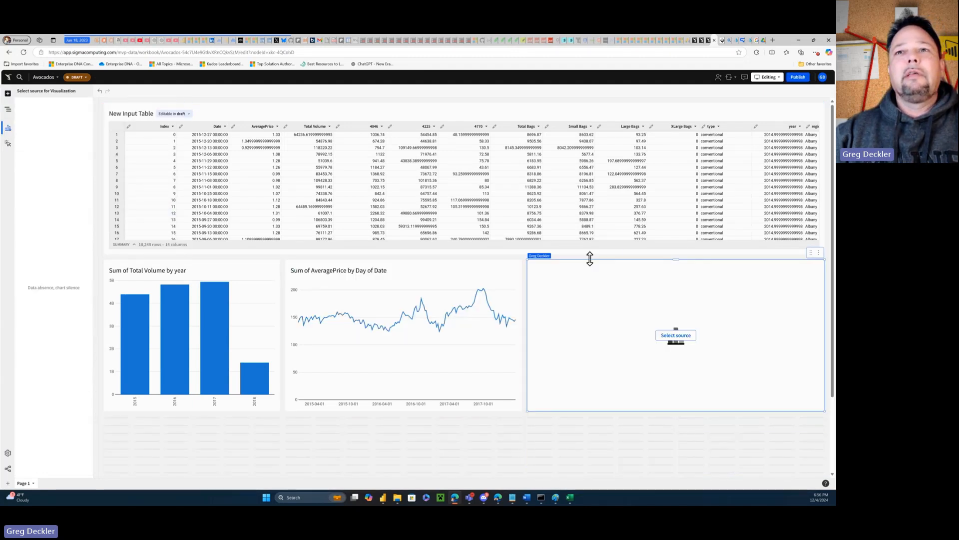
{"action": "left_click", "coordinate": [673, 338]}
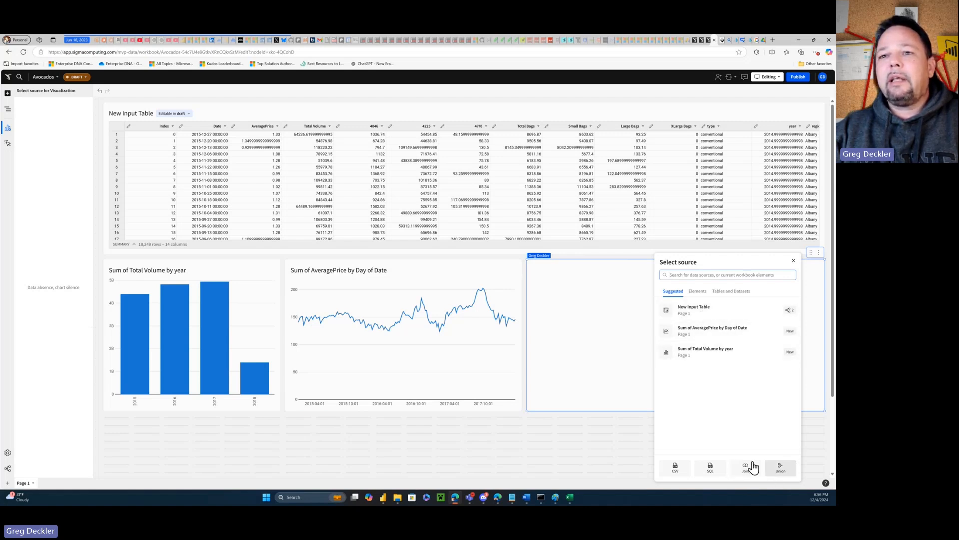
{"action": "left_click", "coordinate": [687, 311]}
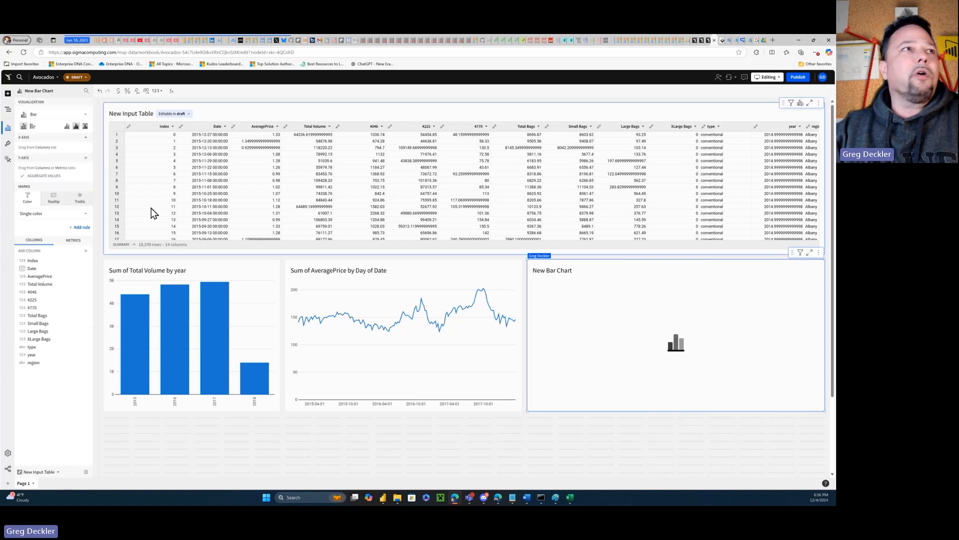
Change the new bar chart to a KPI and use Total Volume as its value
{"action": "left_click", "coordinate": [85, 116]}
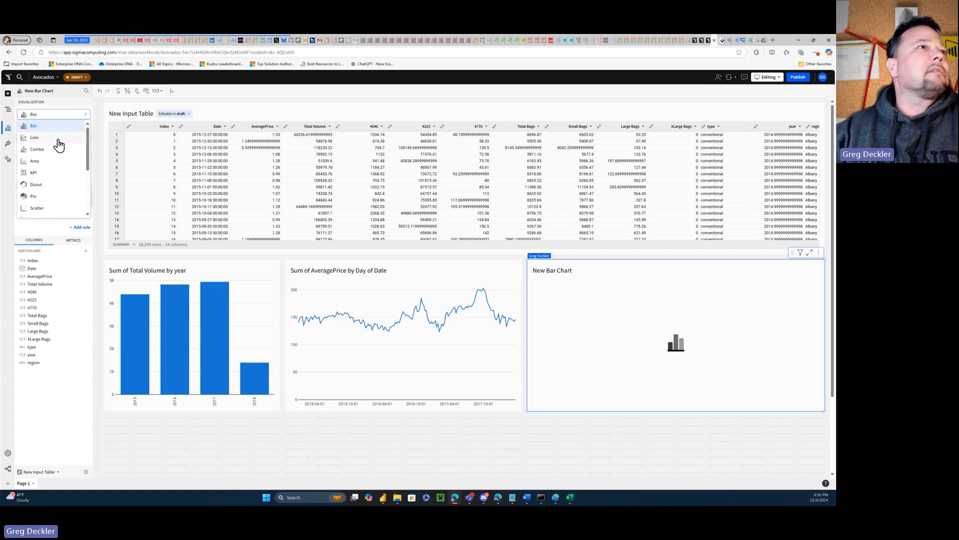
{"action": "left_click", "coordinate": [43, 174]}
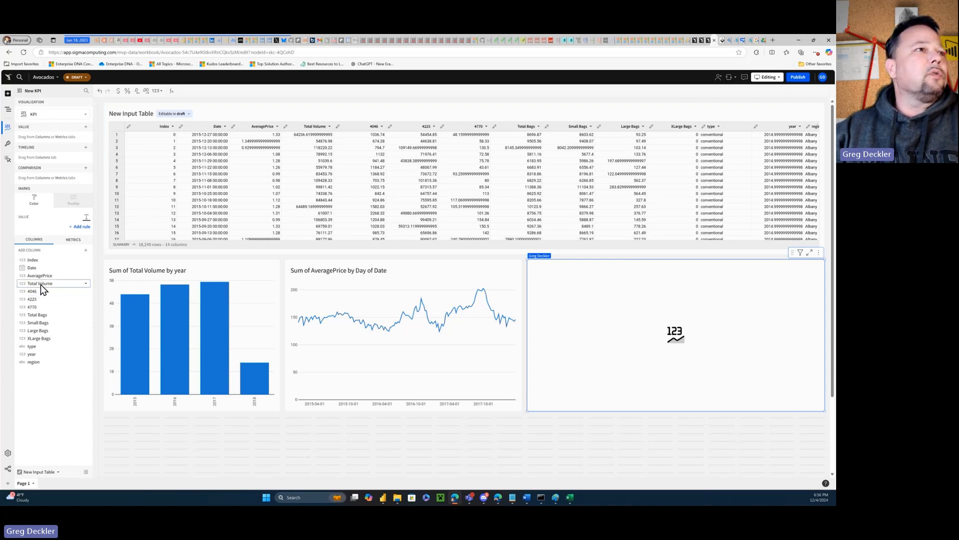
{"action": "left_click_drag", "start_coordinate": [41, 284], "coordinate": [657, 316]}
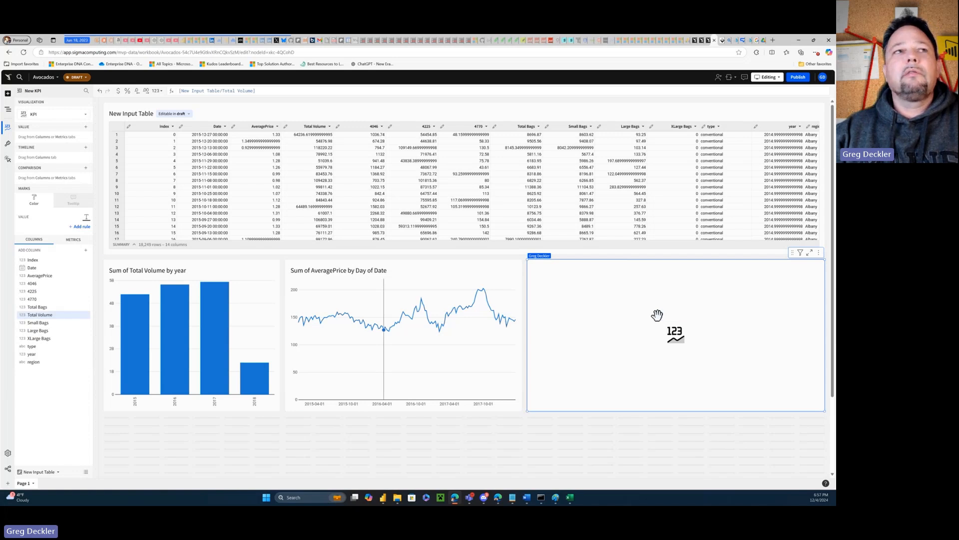
{"action": "left_click_drag", "start_coordinate": [41, 315], "coordinate": [43, 134]}
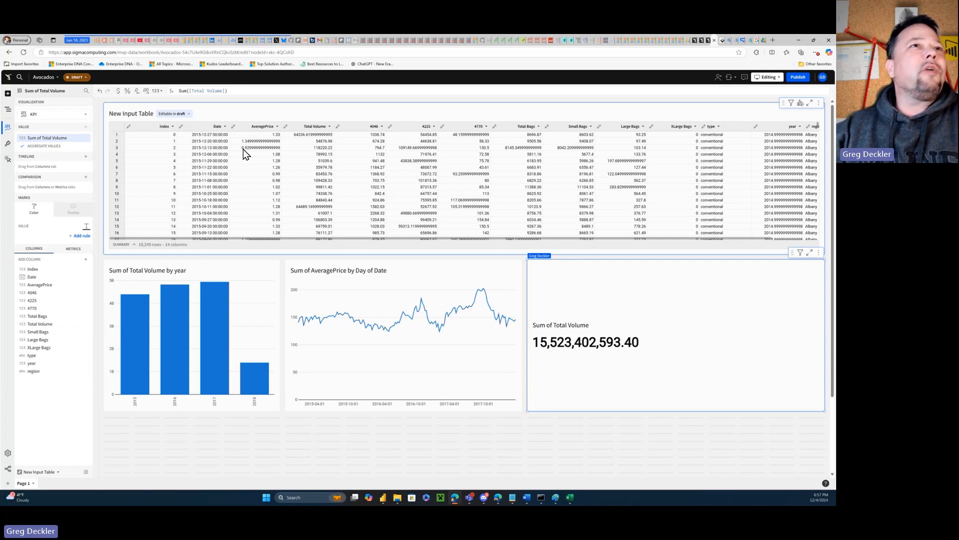
Give the AveragePrice column of New Input Table an orange background and teal text
{"action": "left_click", "coordinate": [263, 125]}
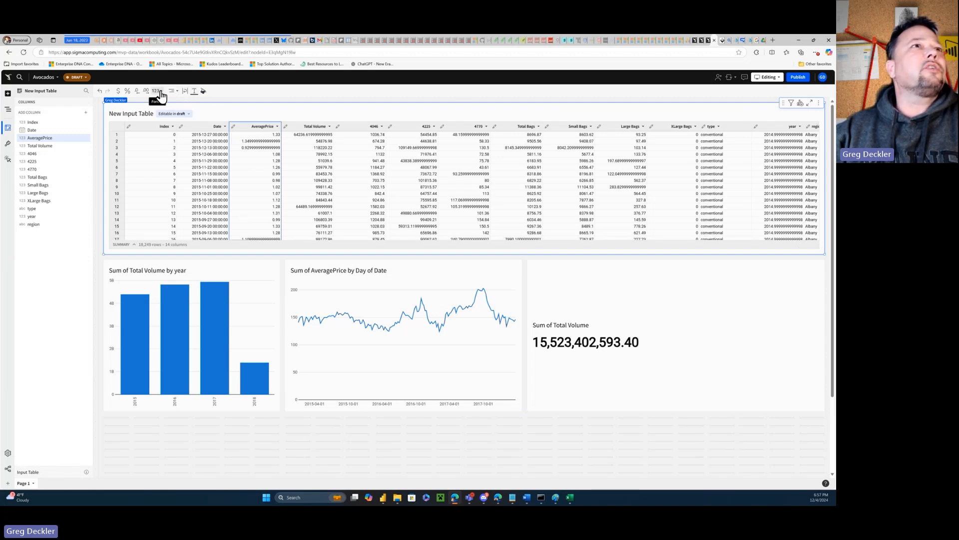
{"action": "left_click", "coordinate": [203, 93]}
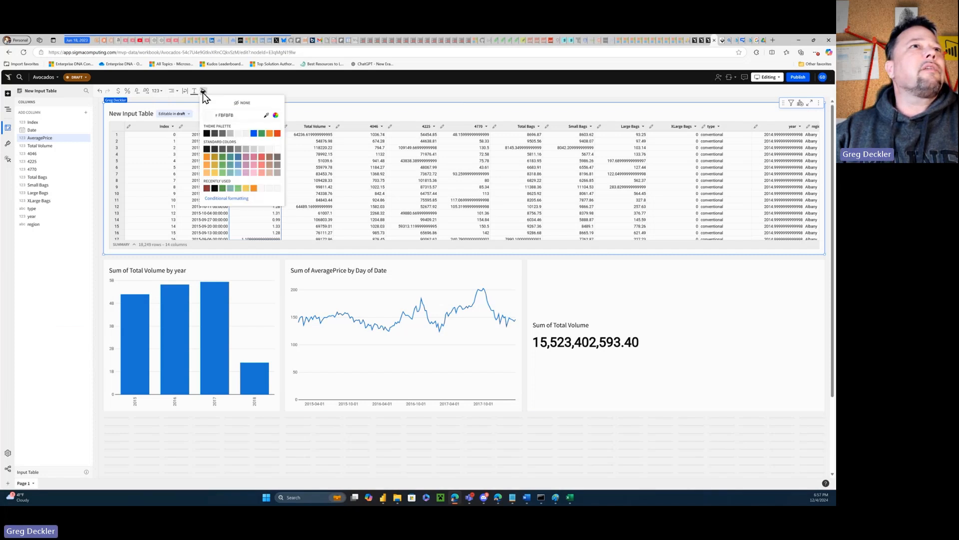
{"action": "left_click", "coordinate": [207, 157]}
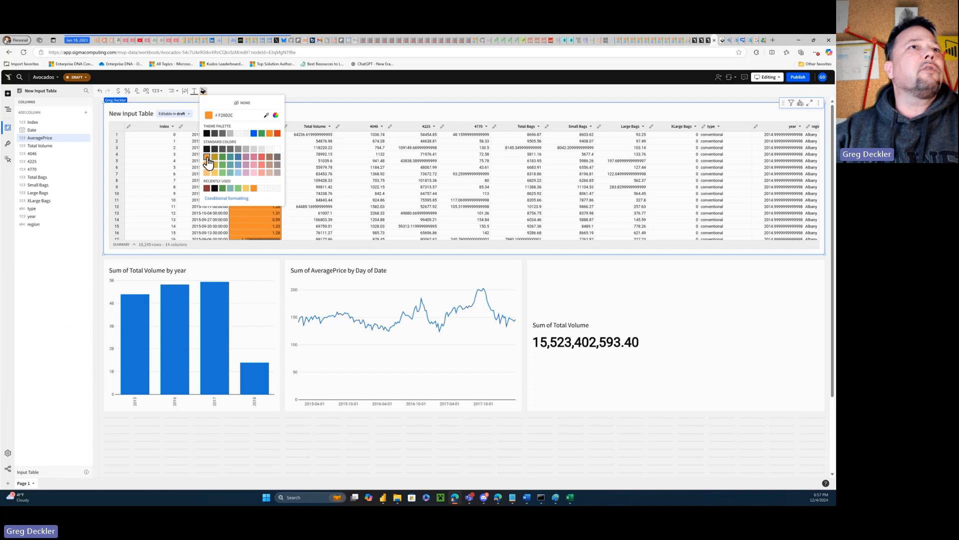
{"action": "left_click", "coordinate": [194, 91]}
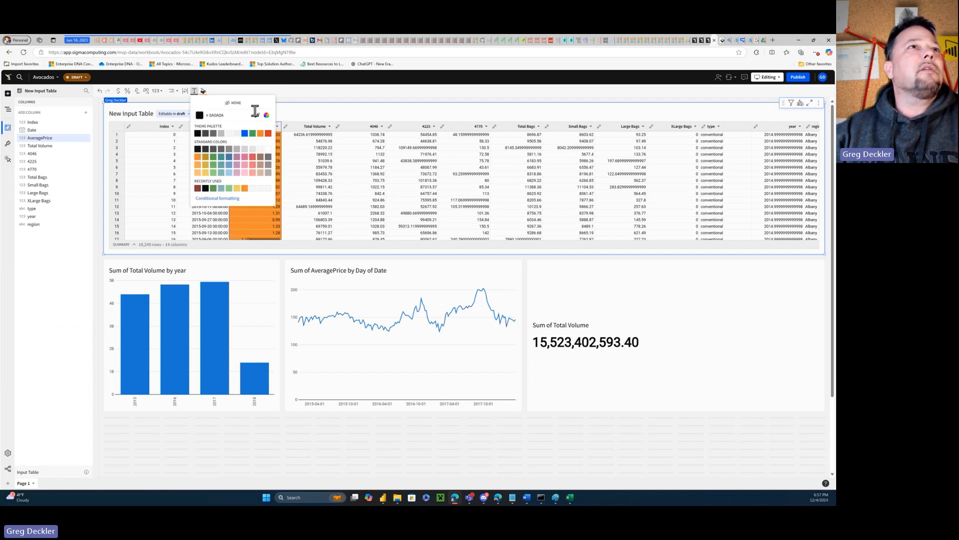
{"action": "left_click", "coordinate": [213, 157]}
{"action": "left_click", "coordinate": [221, 158]}
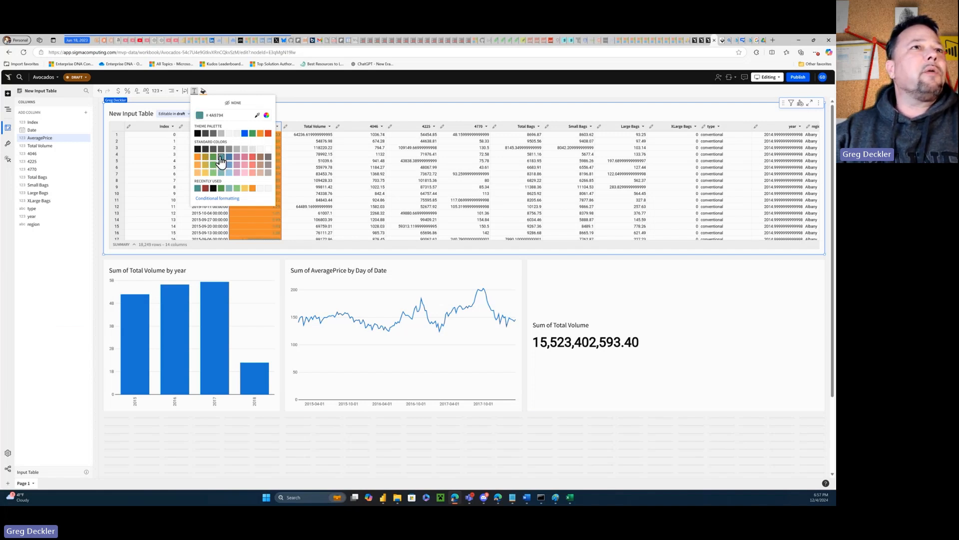
{"action": "left_click", "coordinate": [323, 108]}
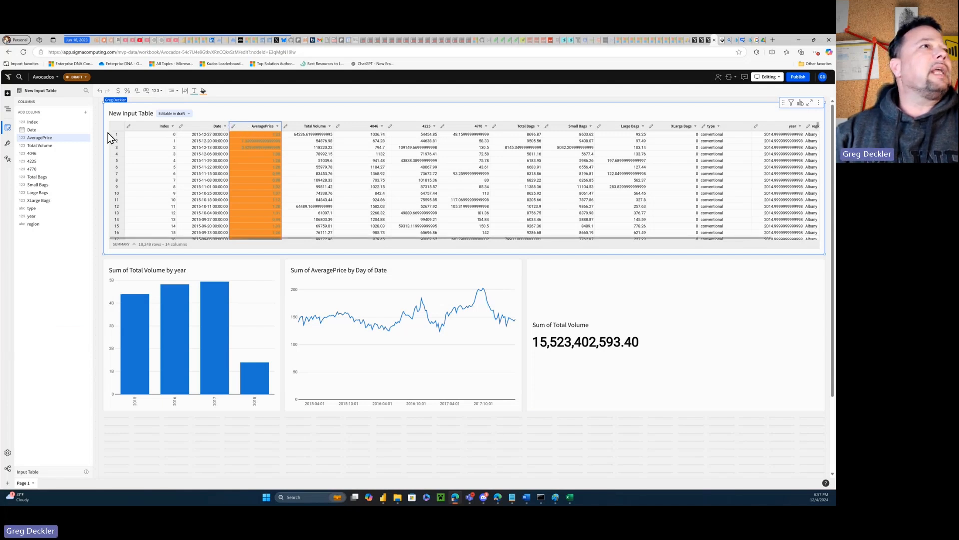
Add conditional formatting with data bars to the AveragePrice column and publish the workbook changes
{"action": "left_click", "coordinate": [278, 127]}
{"action": "mouse_move", "coordinate": [267, 154]}
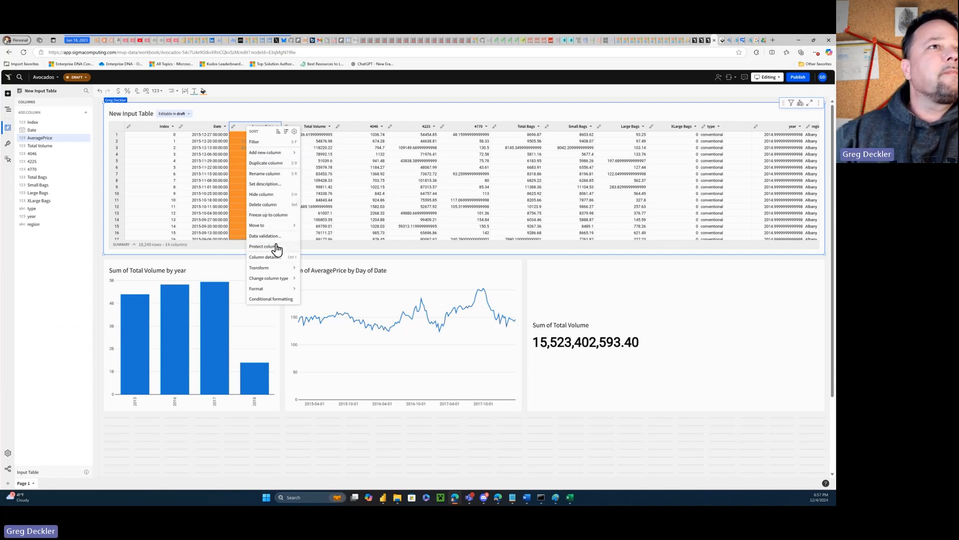
{"action": "mouse_move", "coordinate": [278, 289]}
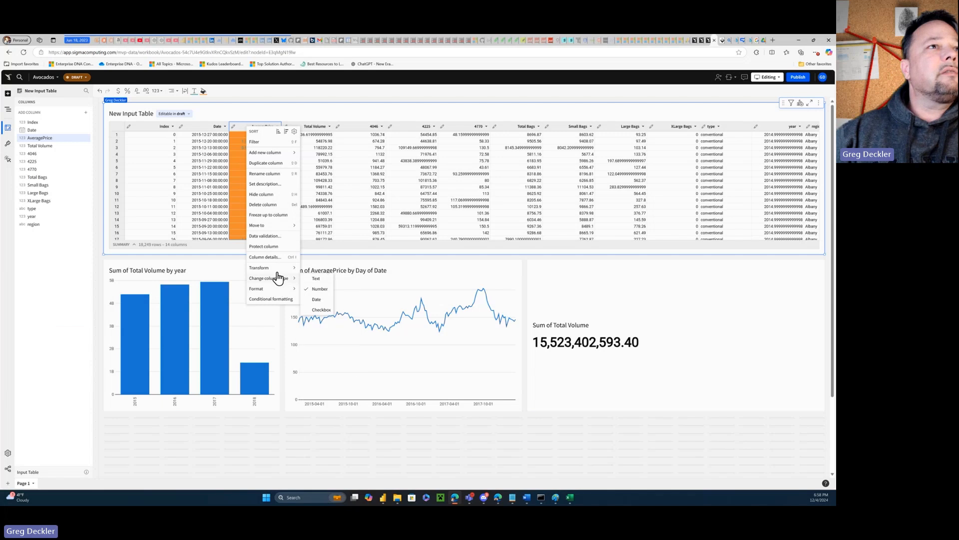
{"action": "left_click", "coordinate": [277, 299]}
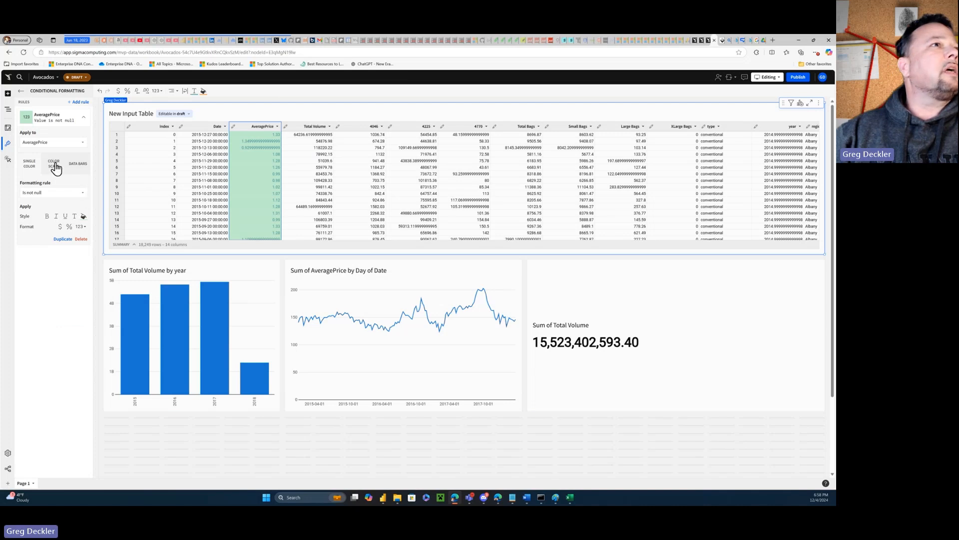
{"action": "left_click", "coordinate": [76, 169]}
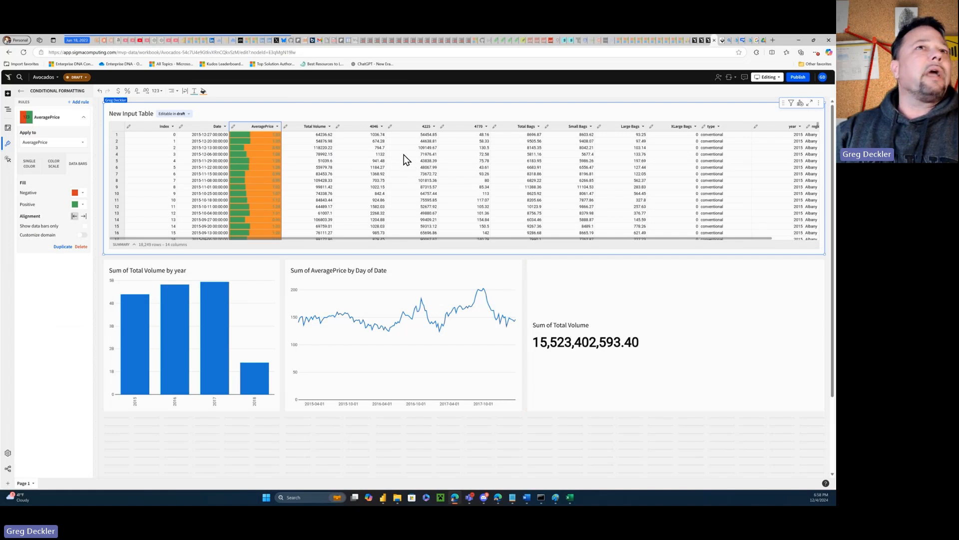
{"action": "left_click", "coordinate": [799, 79]}
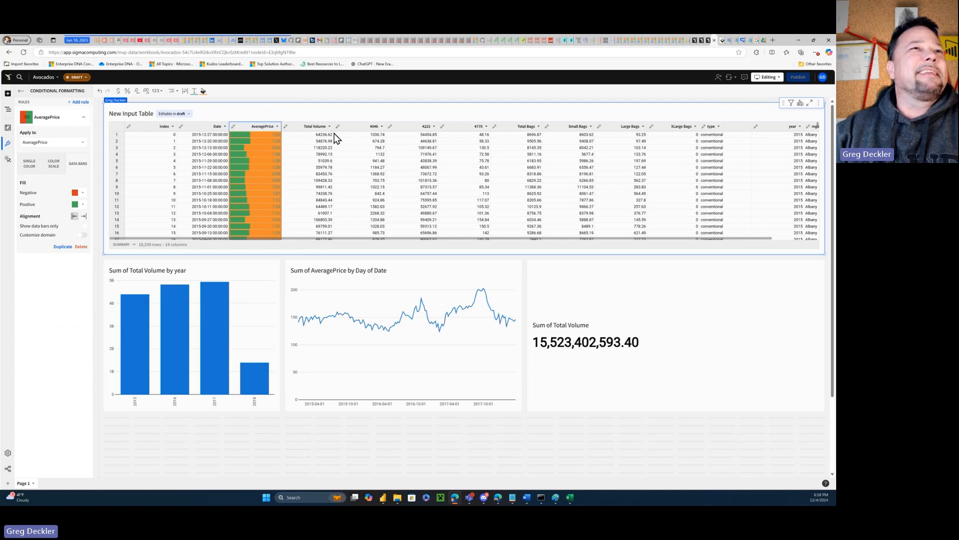
Format the AveragePrice column as currency and publish the workbook again
{"action": "left_click", "coordinate": [118, 92]}
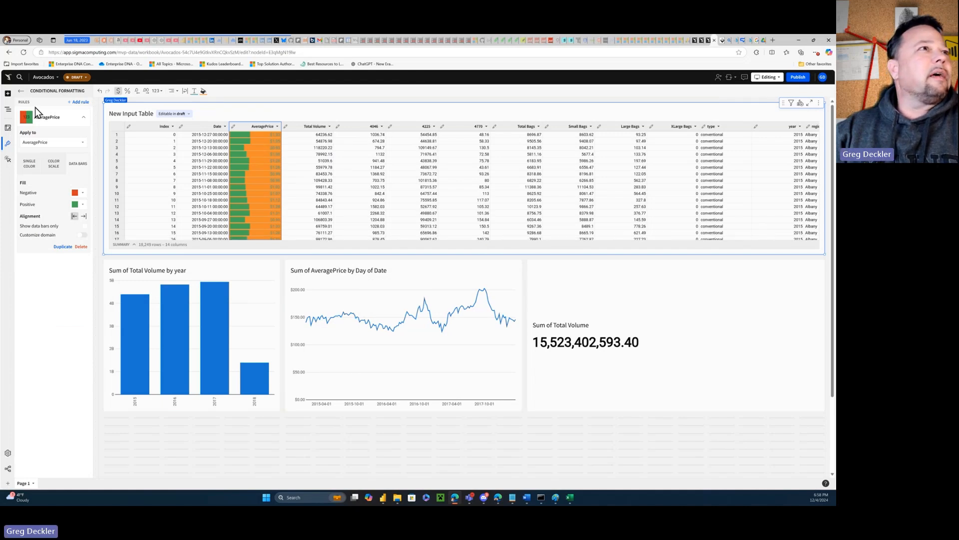
{"action": "left_click", "coordinate": [7, 111]}
{"action": "left_click", "coordinate": [7, 94]}
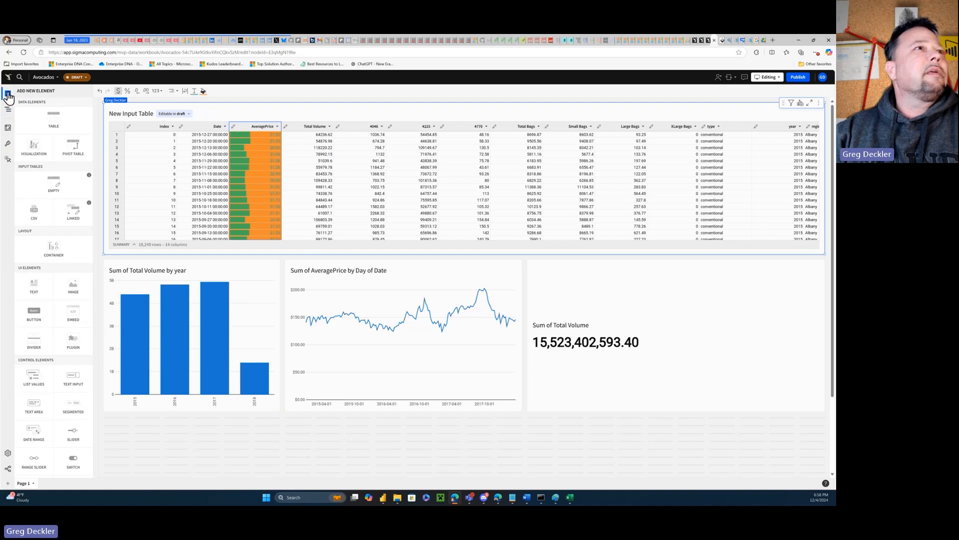
{"action": "left_click", "coordinate": [805, 78]}
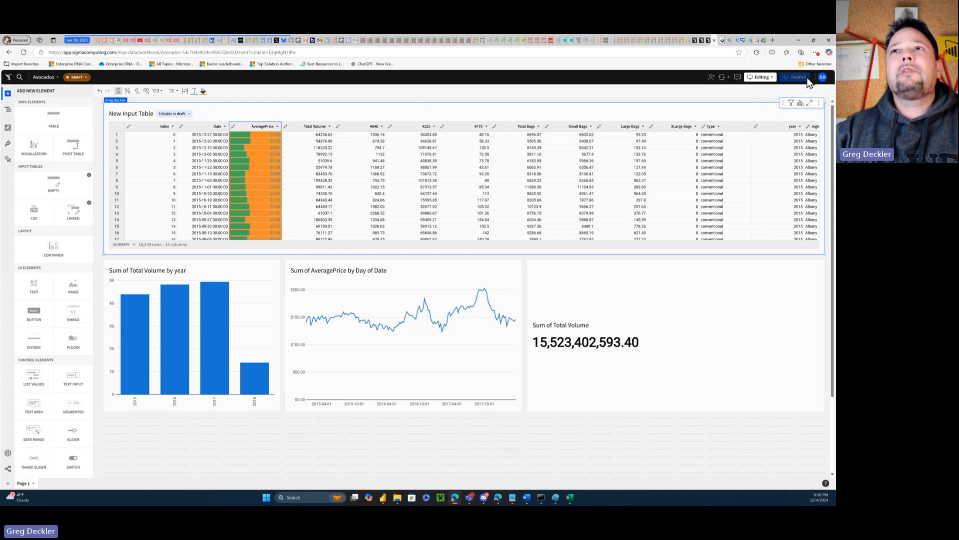
View the published version of the workbook, and reopen Avocados from the home page
{"action": "left_click", "coordinate": [778, 78]}
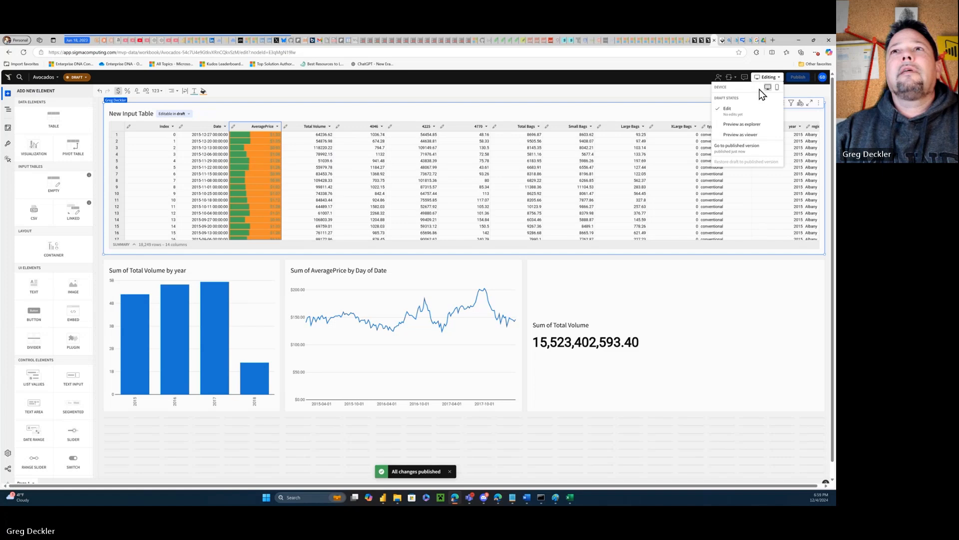
{"action": "left_click", "coordinate": [745, 147]}
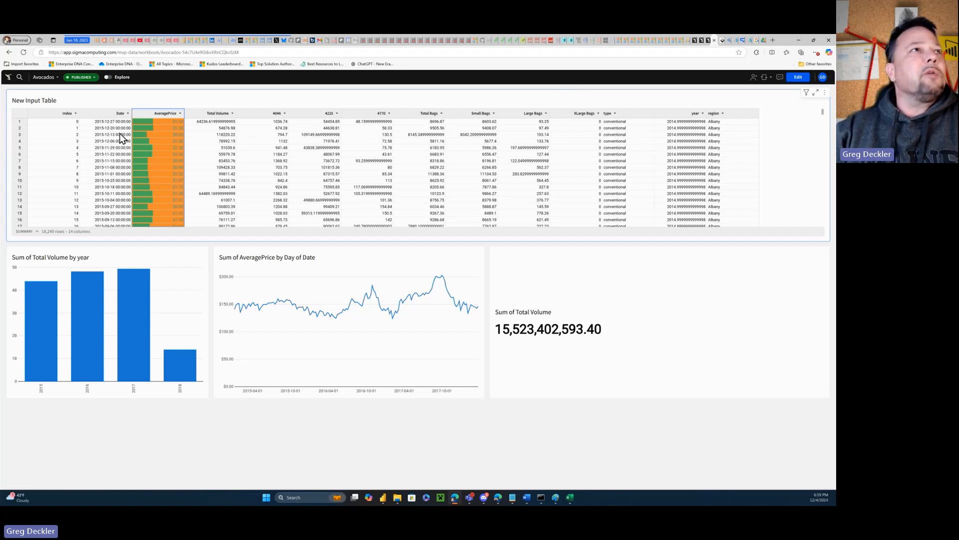
{"action": "left_click", "coordinate": [8, 79]}
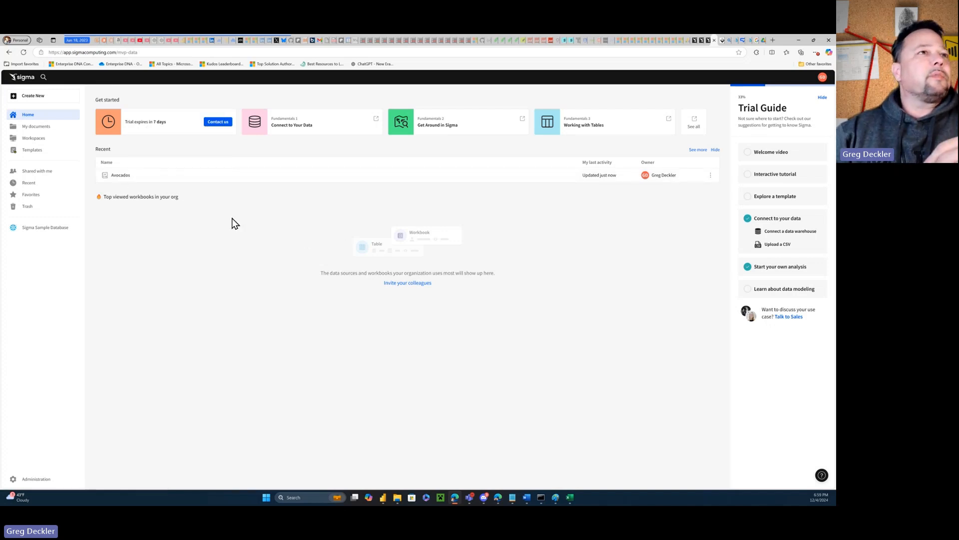
{"action": "left_click", "coordinate": [119, 175]}
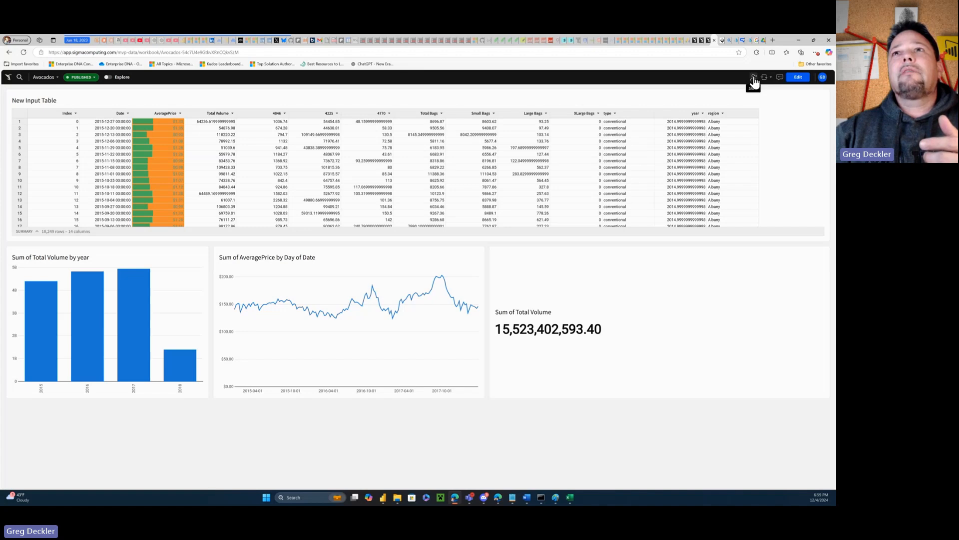
Review the sharing options of the Avocados workbook and the options in the account menu
{"action": "left_click", "coordinate": [754, 78]}
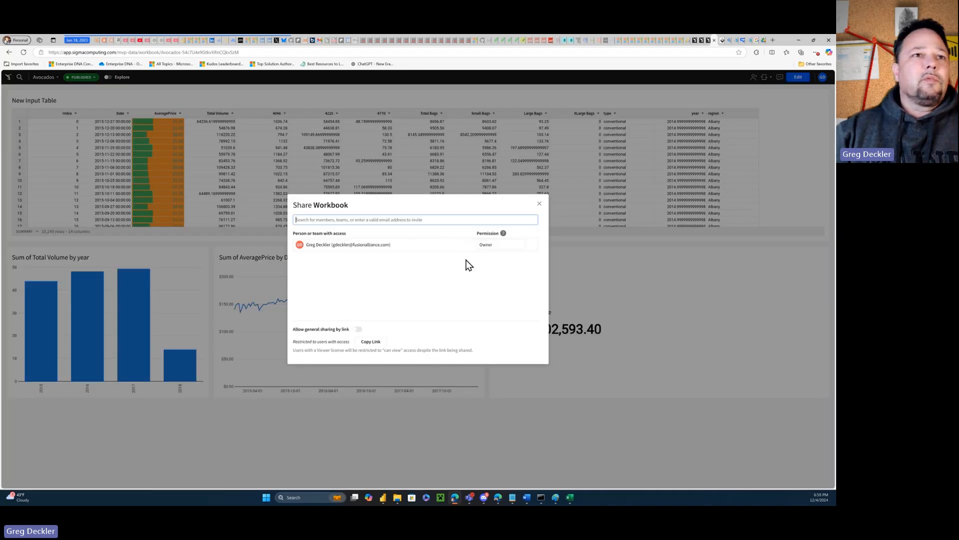
{"action": "left_click", "coordinate": [539, 204]}
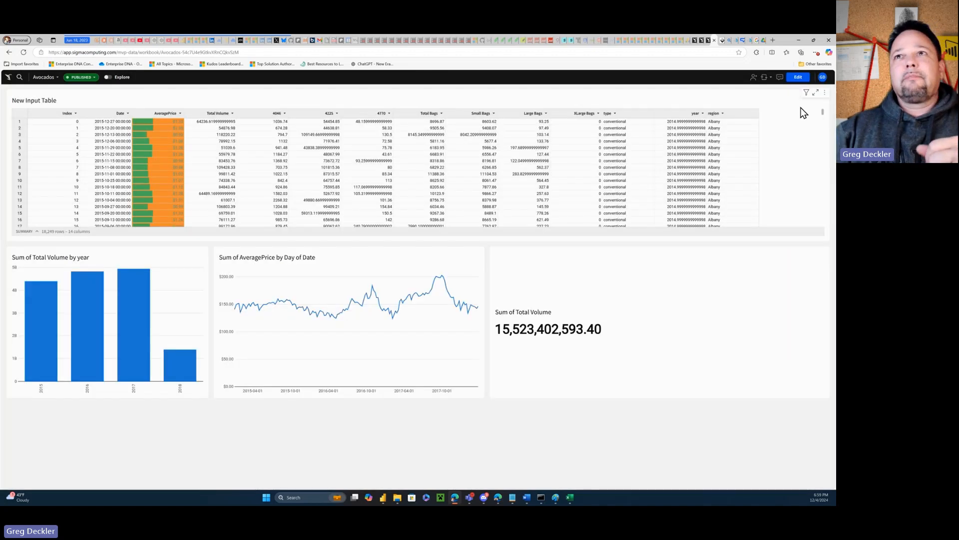
{"action": "left_click", "coordinate": [822, 77]}
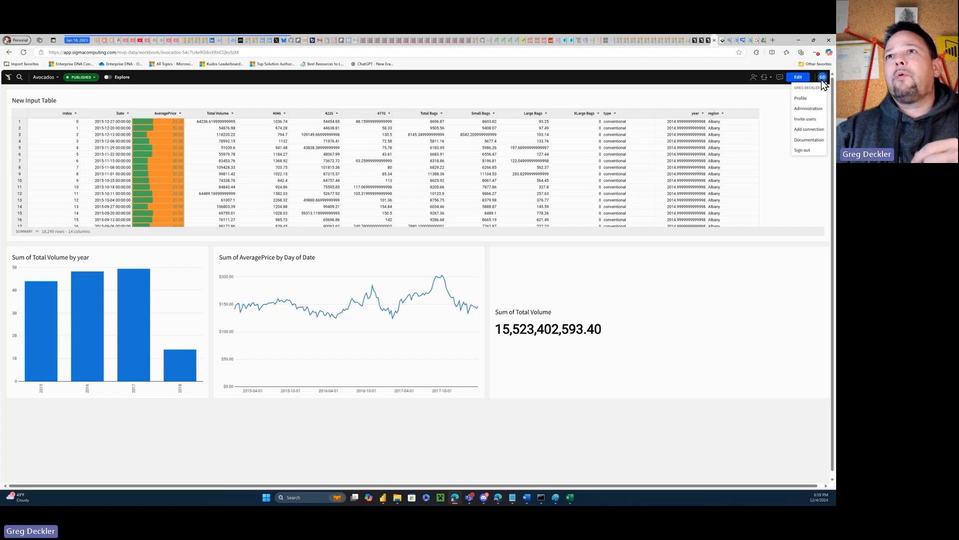
Review the general account settings on the Administration page, and return to the Avocados workbook
{"action": "left_click", "coordinate": [808, 109]}
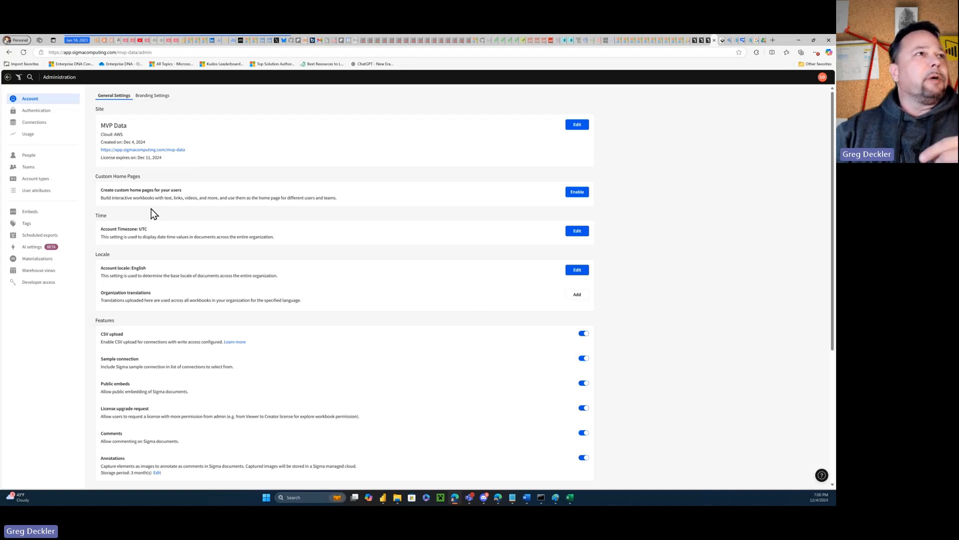
{"action": "left_click", "coordinate": [9, 52]}
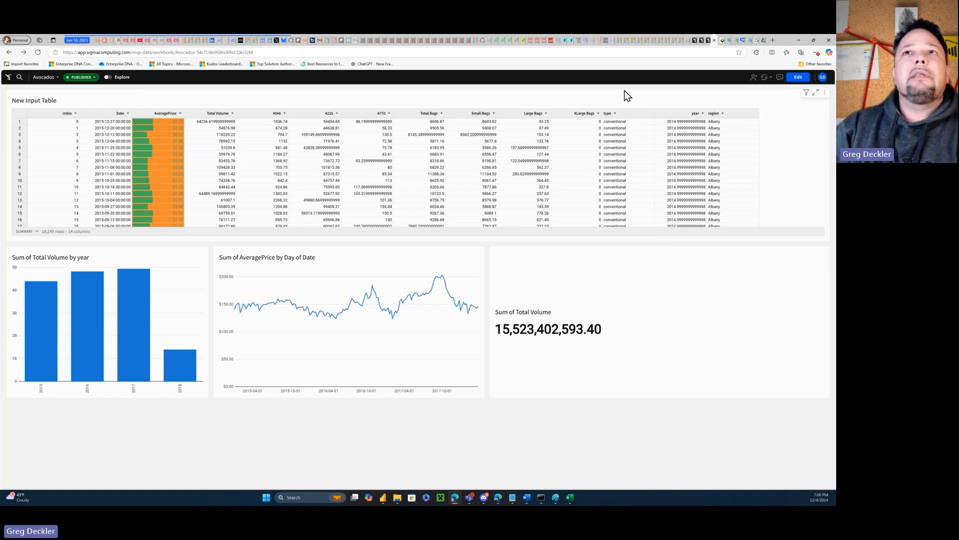
Edit the workbook to show the input table's year column with no decimal places, and publish the change
{"action": "left_click", "coordinate": [689, 114]}
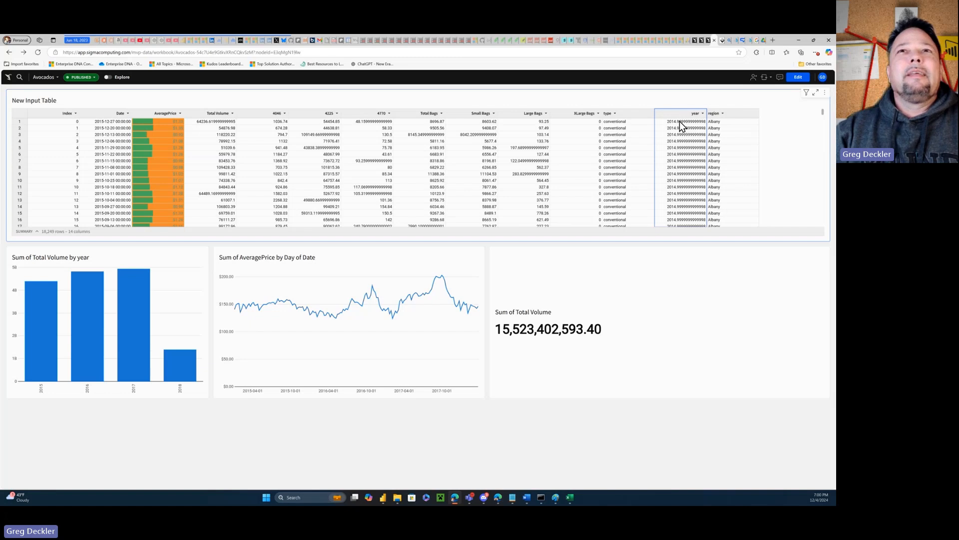
{"action": "left_click", "coordinate": [798, 78]}
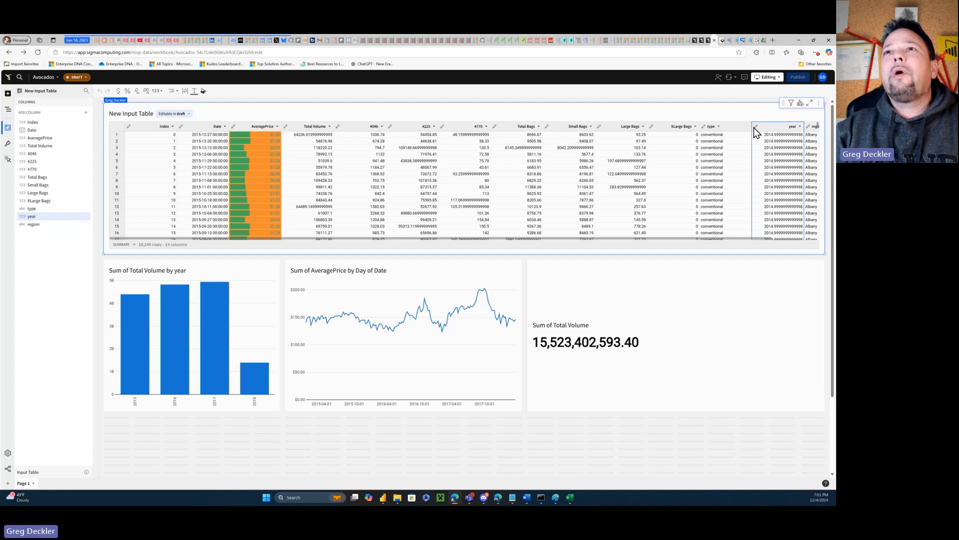
{"action": "left_click", "coordinate": [801, 127]}
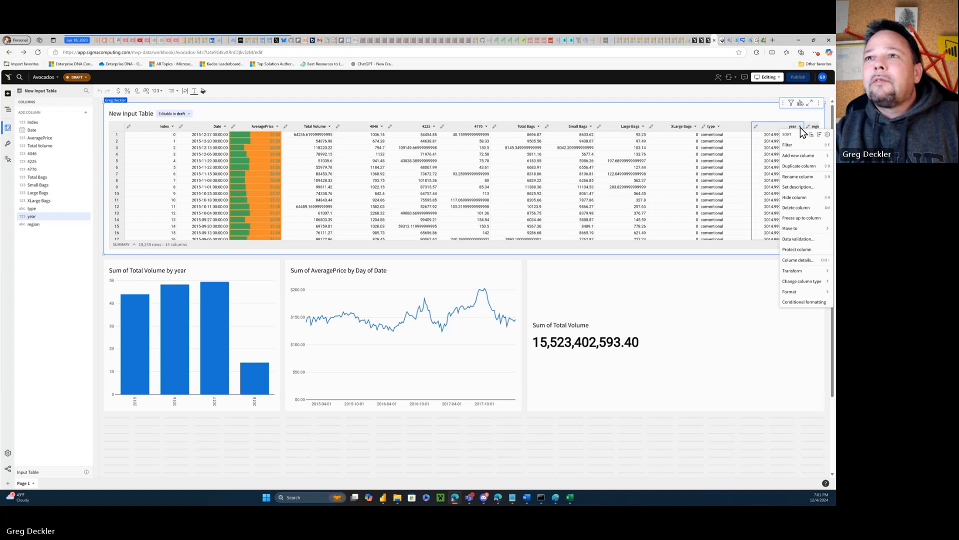
{"action": "mouse_move", "coordinate": [801, 272]}
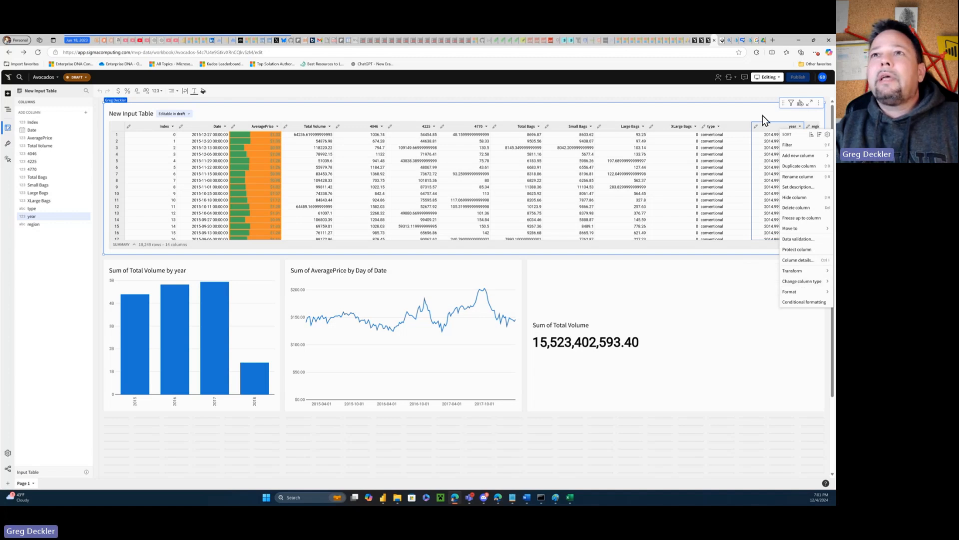
{"action": "left_click", "coordinate": [737, 108]}
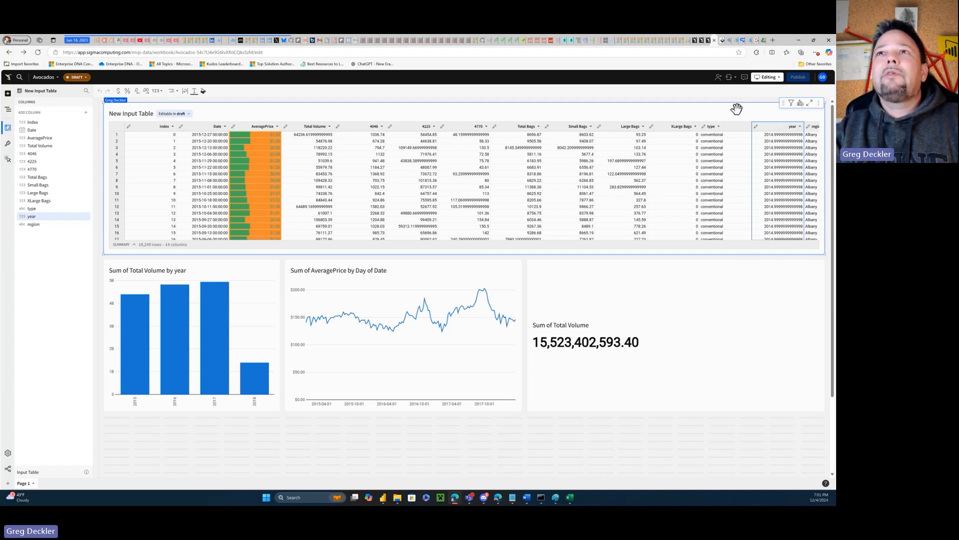
{"action": "left_click", "coordinate": [137, 92]}
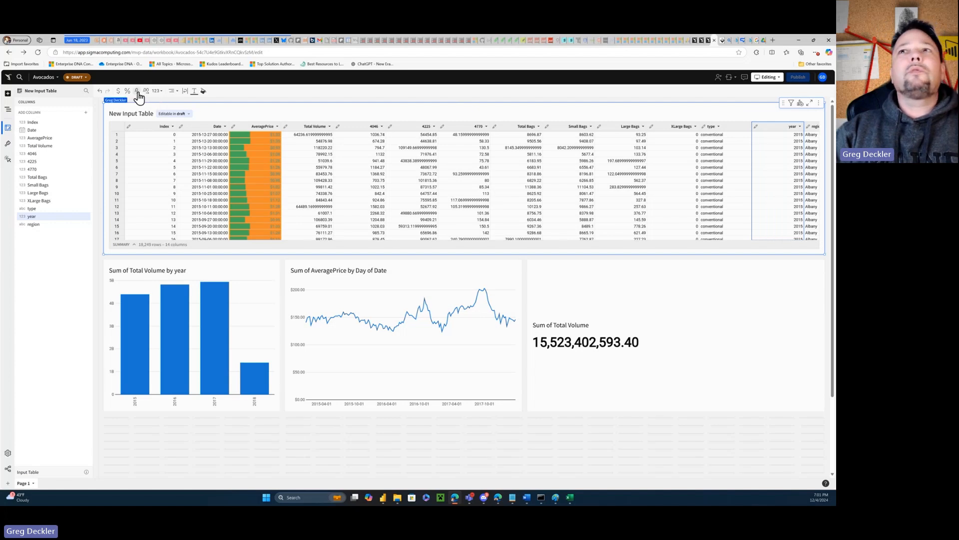
{"action": "left_click", "coordinate": [146, 92]}
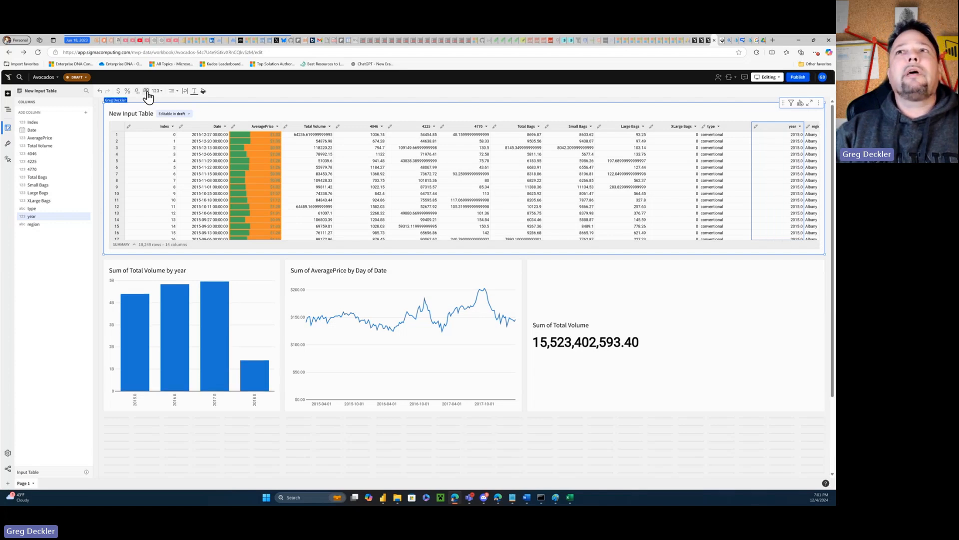
{"action": "left_click", "coordinate": [136, 91]}
{"action": "left_click", "coordinate": [798, 77]}
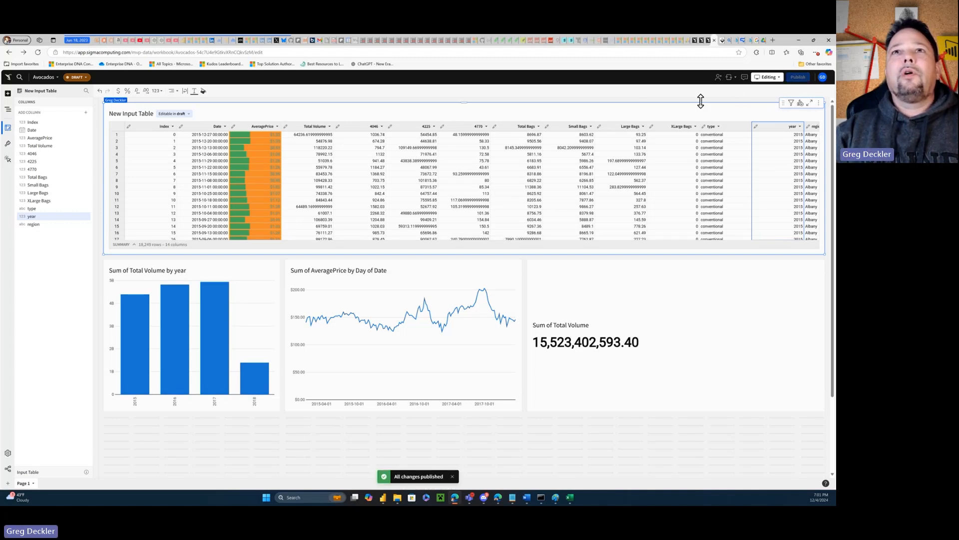